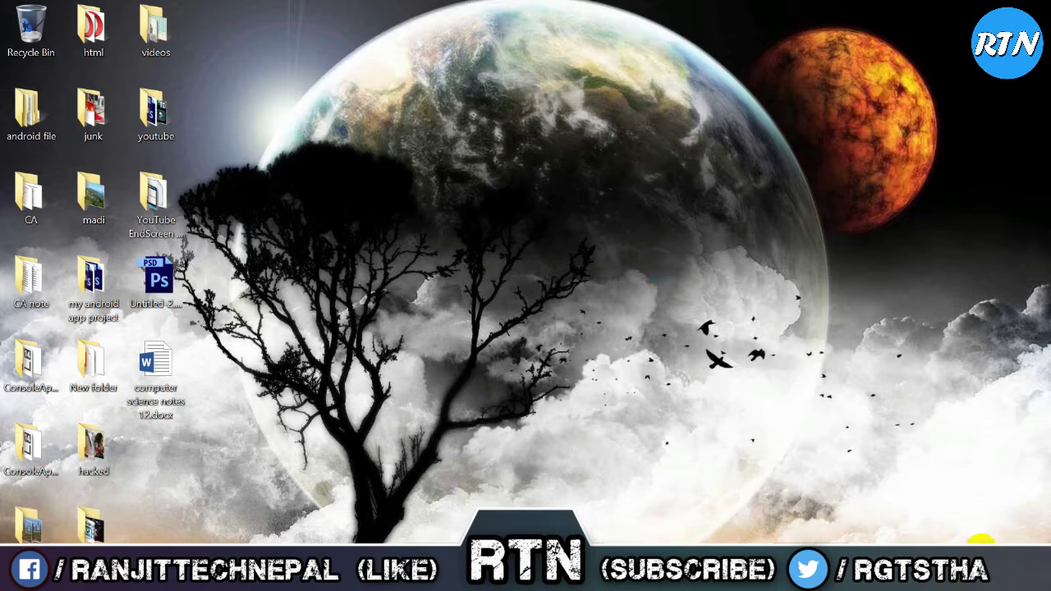
- Turn on airplane mode in the Windows network settings and dismiss the network list
{"action": "left_click", "coordinate": [982, 566]}
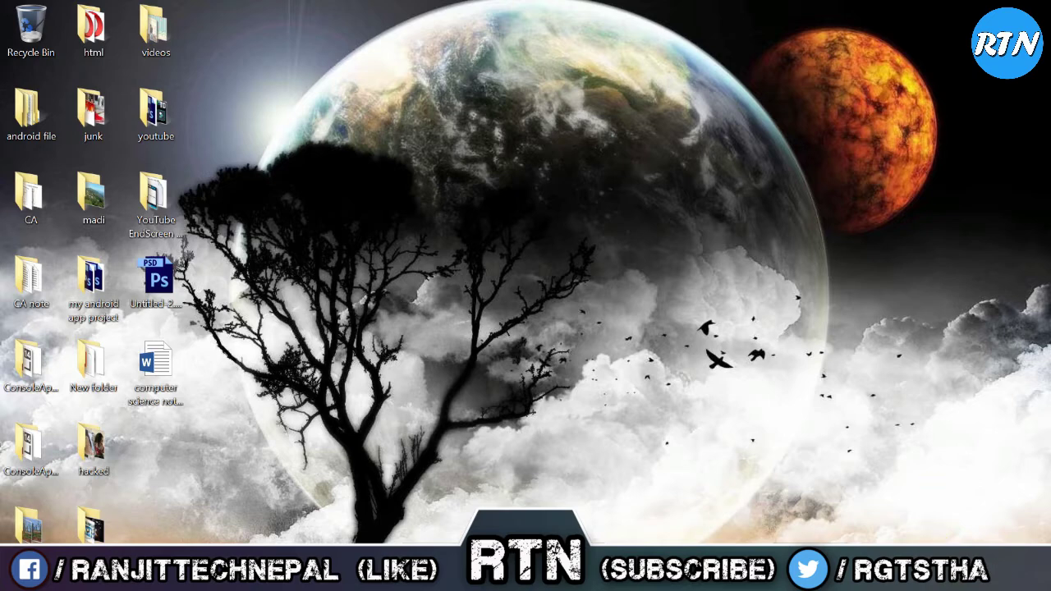
{"action": "left_click", "coordinate": [928, 424]}
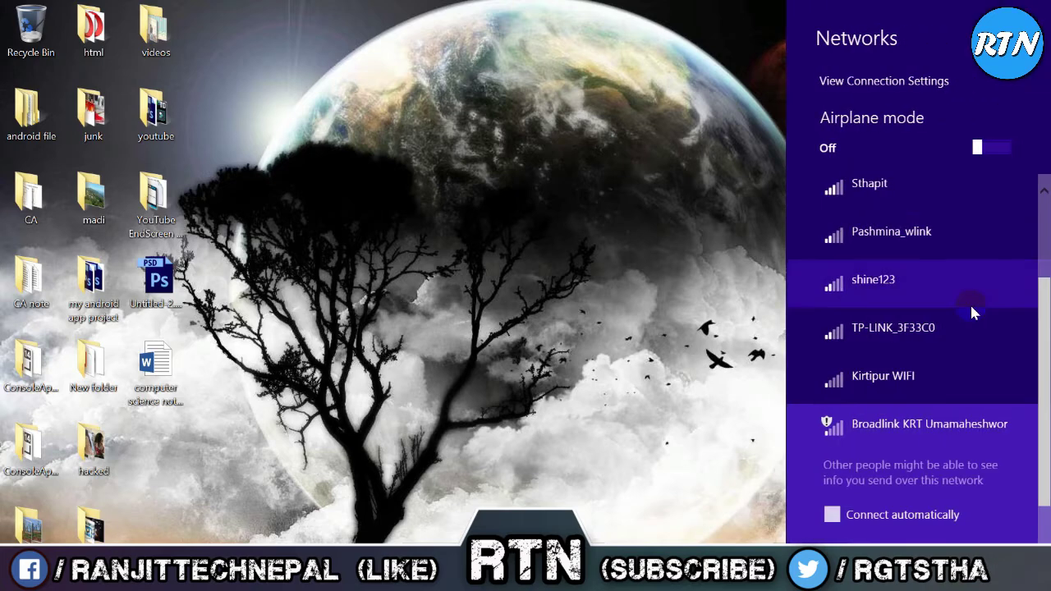
{"action": "left_click", "coordinate": [997, 148]}
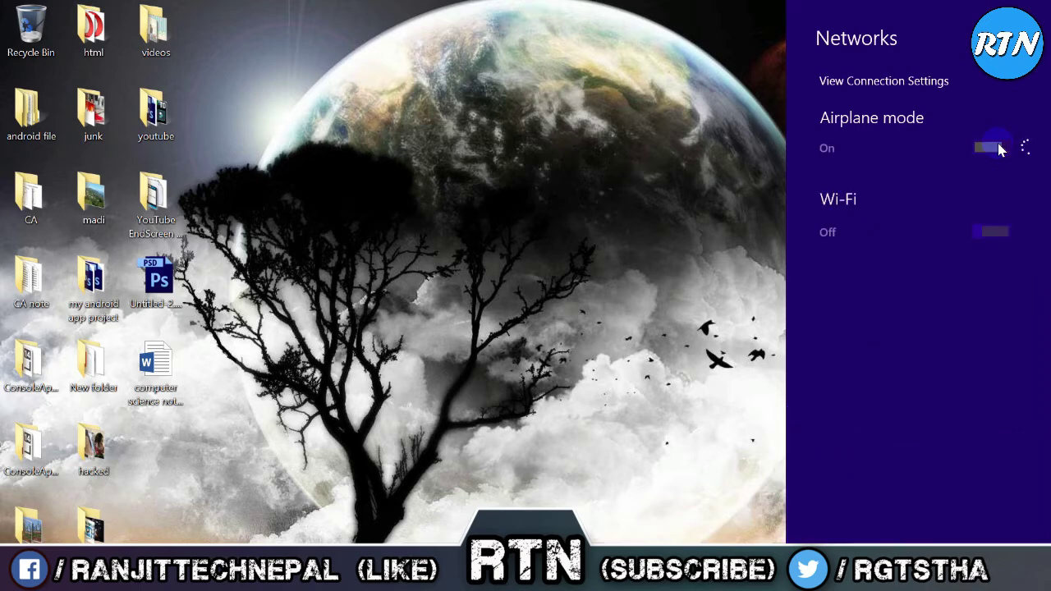
{"action": "left_click", "coordinate": [761, 241]}
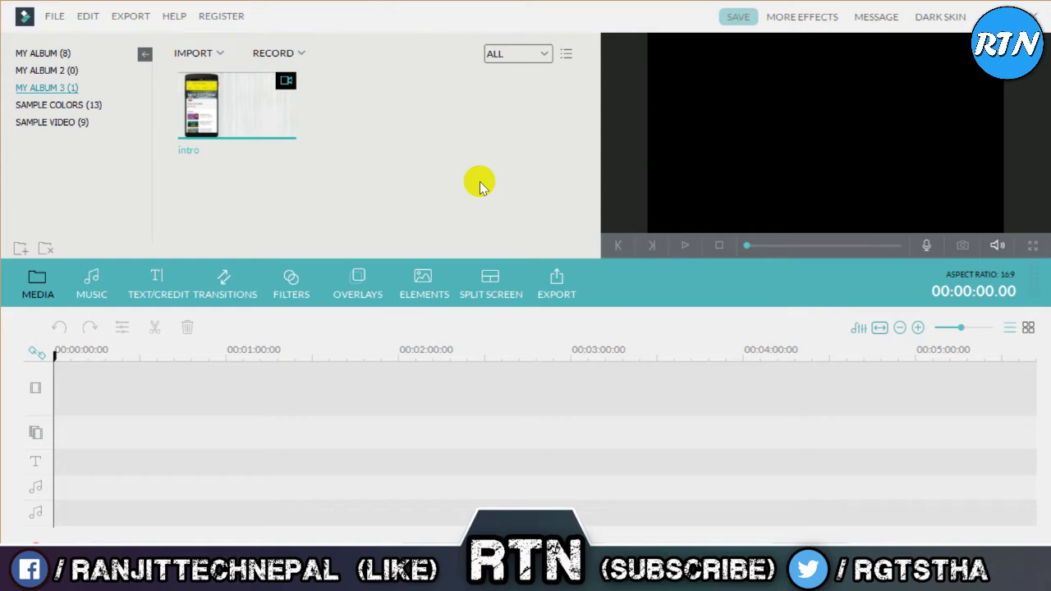
- Open the software registration dialog in Filmora and shift its window slightly sideways
{"action": "left_click", "coordinate": [237, 20]}
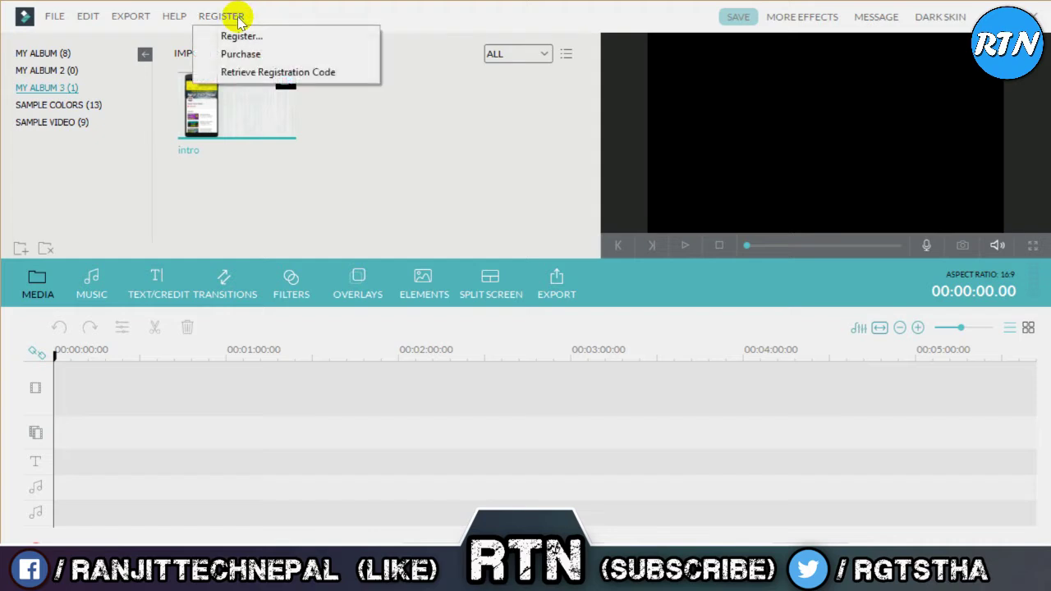
{"action": "left_click", "coordinate": [247, 36]}
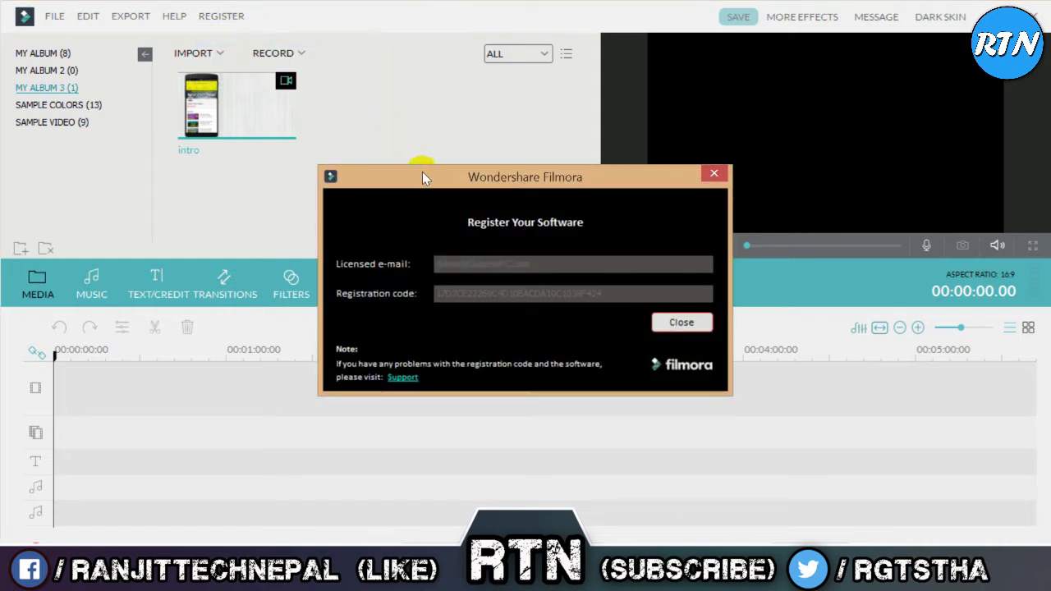
{"action": "left_click_drag", "start_coordinate": [422, 172], "coordinate": [483, 170]}
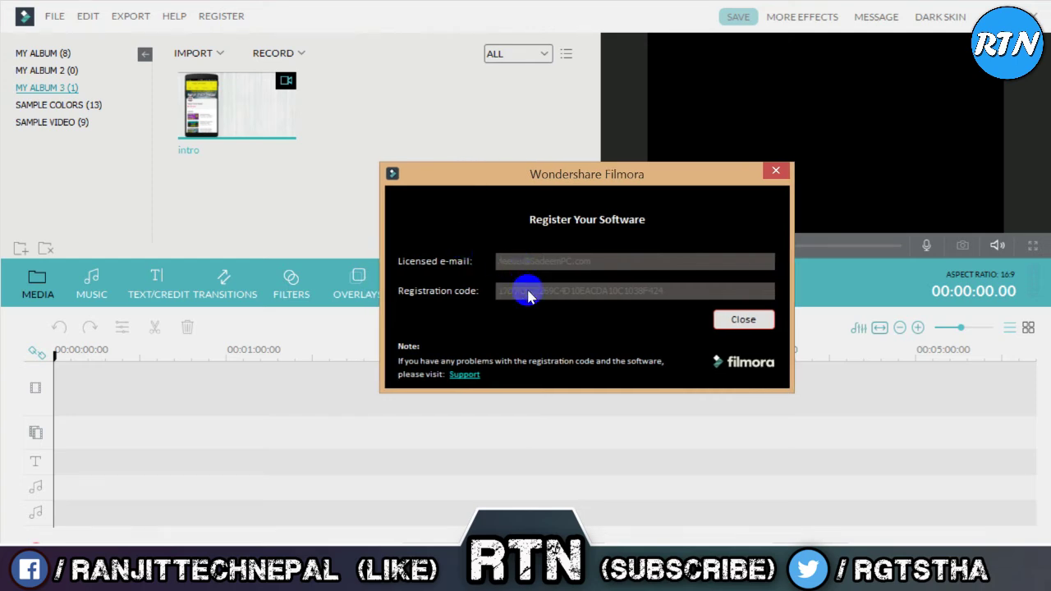
- Switch to key.txt in Notepad and maximize its window to show the full lines
{"action": "left_click", "coordinate": [743, 574]}
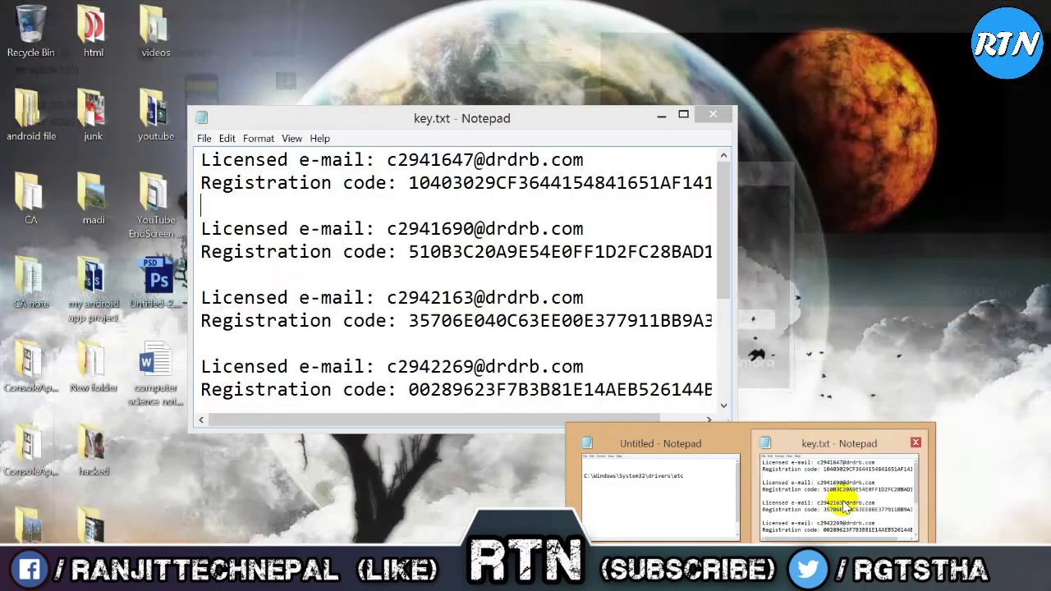
{"action": "left_click", "coordinate": [838, 505]}
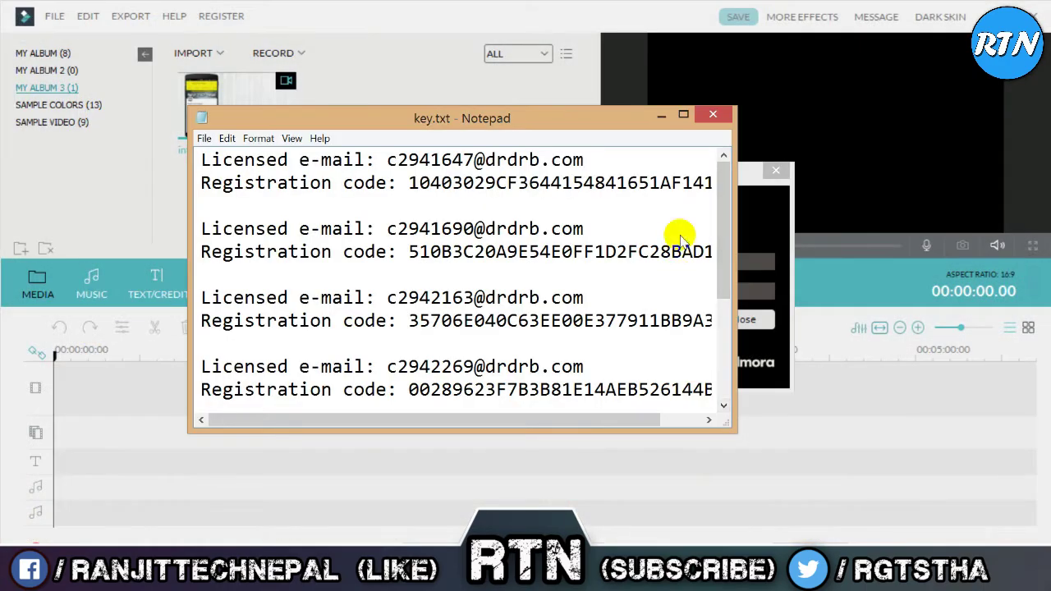
{"action": "left_click", "coordinate": [684, 115]}
{"action": "left_click", "coordinate": [652, 246]}
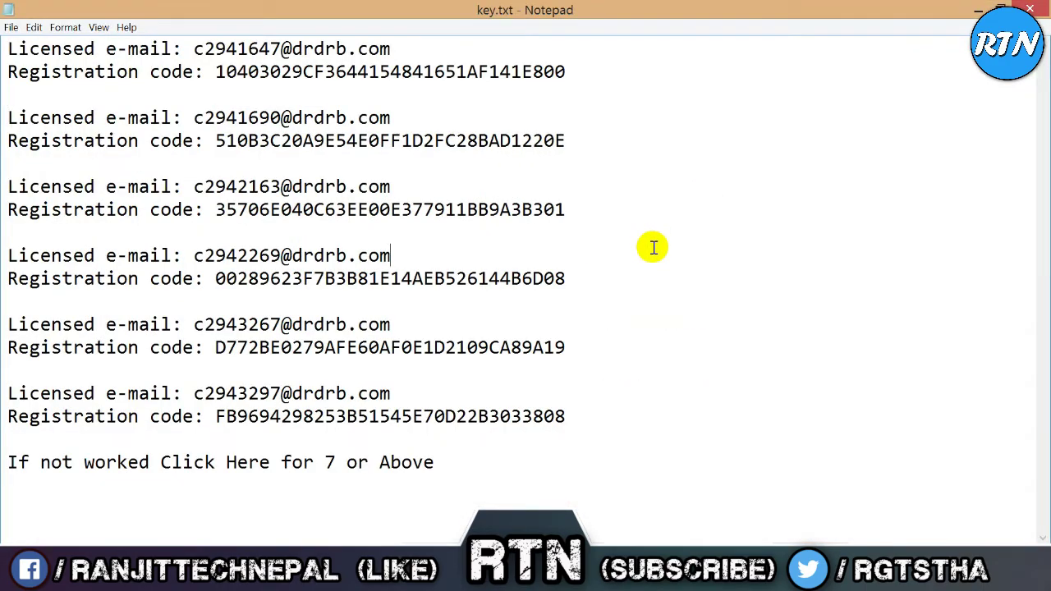
{"action": "key", "text": "ctrl+shift+Left"}
{"action": "key", "text": "ctrl+shift+Left"}
{"action": "key", "text": "ctrl+shift+Left"}
{"action": "key", "text": "ctrl+shift+Left"}
{"action": "key", "text": "ctrl+shift+Left"}
{"action": "left_click", "coordinate": [654, 247]}
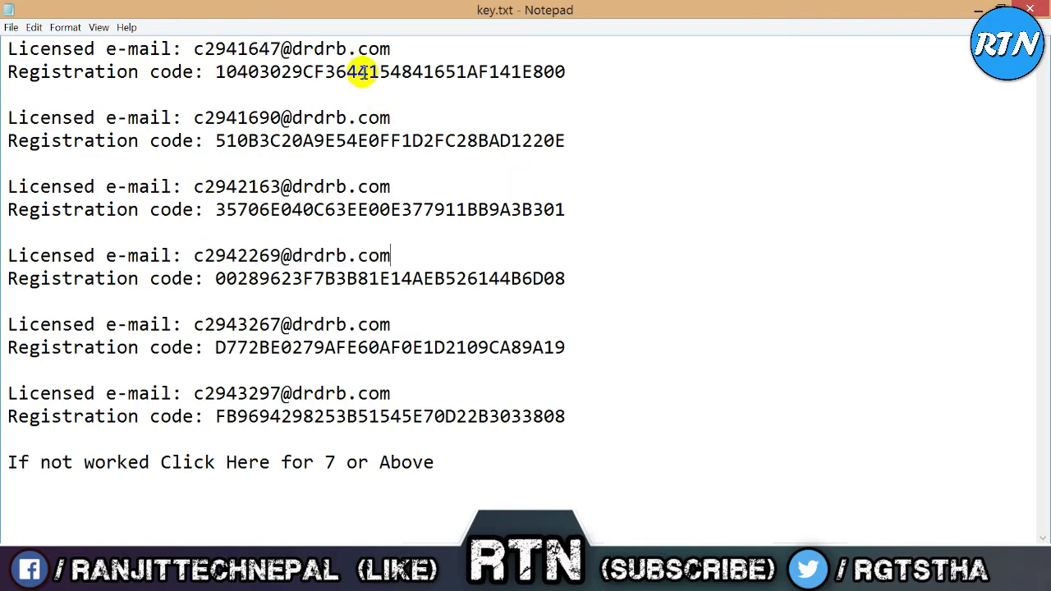
- Copy the first licensed e-mail from key.txt and return to the licensed e-mail field in Filmora's registration dialog
{"action": "left_click_drag", "start_coordinate": [195, 47], "coordinate": [392, 48]}
{"action": "right_click", "coordinate": [374, 49]}
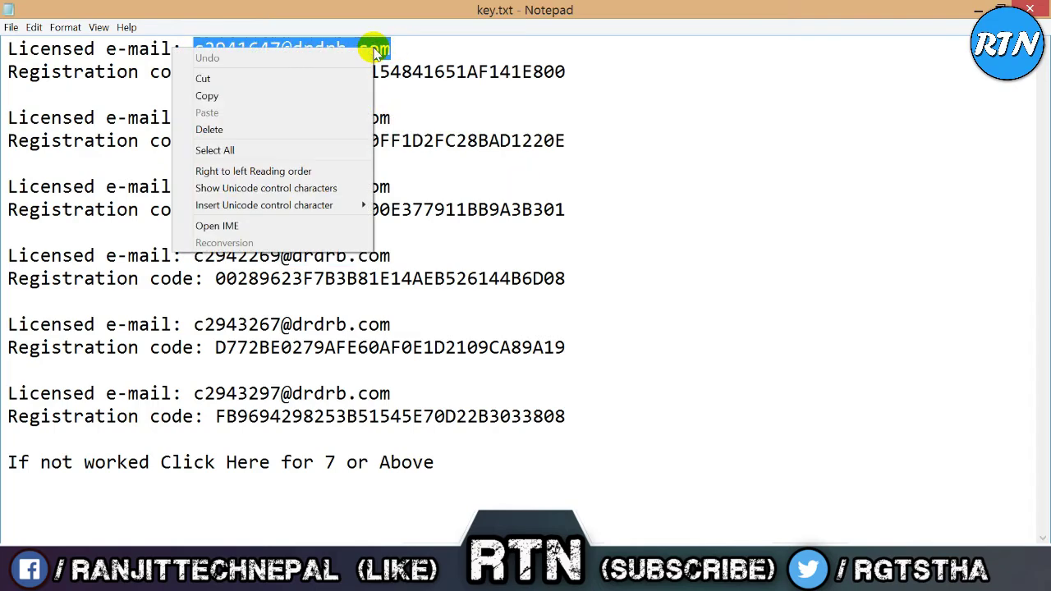
{"action": "left_click", "coordinate": [310, 93]}
{"action": "left_click", "coordinate": [535, 574]}
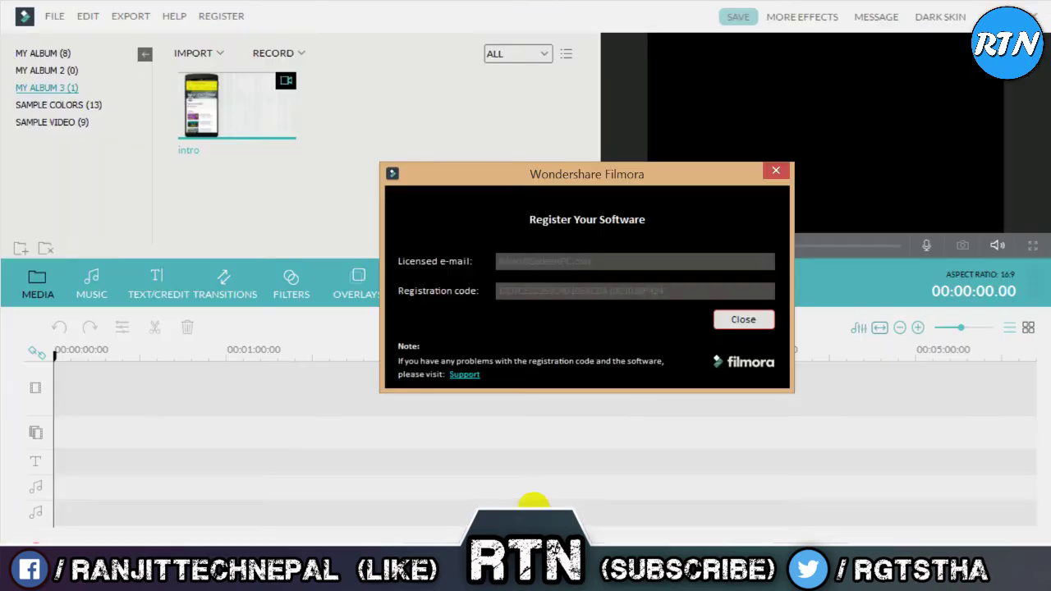
{"action": "left_click", "coordinate": [607, 261]}
- Select the first registration code in key.txt and return to the registration code field in Filmora's dialog
{"action": "mouse_move", "coordinate": [751, 579]}
{"action": "left_click", "coordinate": [845, 463]}
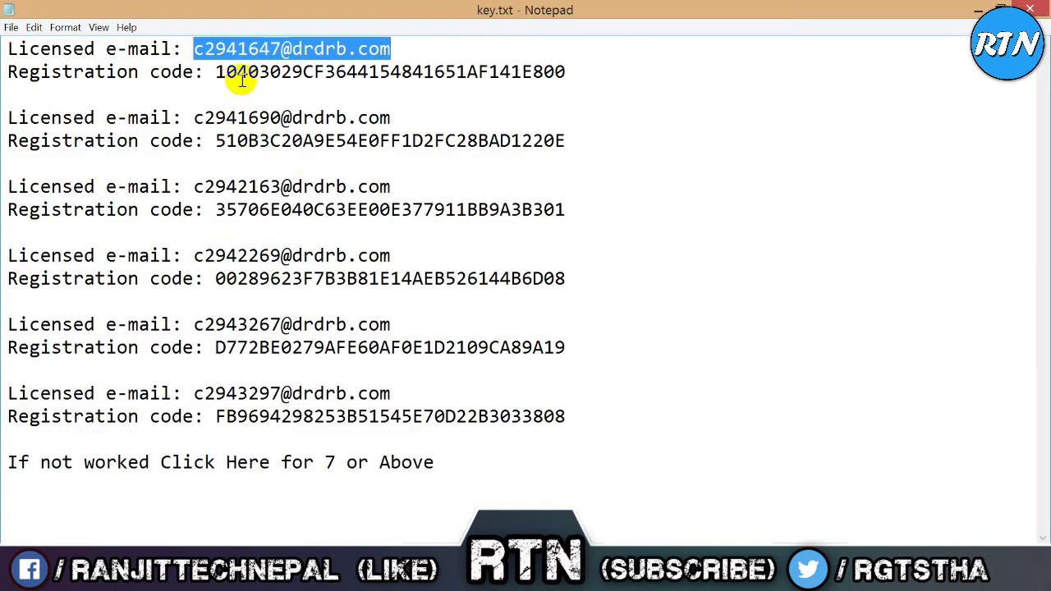
{"action": "mouse_move", "coordinate": [226, 71]}
{"action": "left_mouse_down"}
{"action": "mouse_move", "coordinate": [582, 71]}
{"action": "mouse_move", "coordinate": [215, 71]}
{"action": "left_mouse_up"}
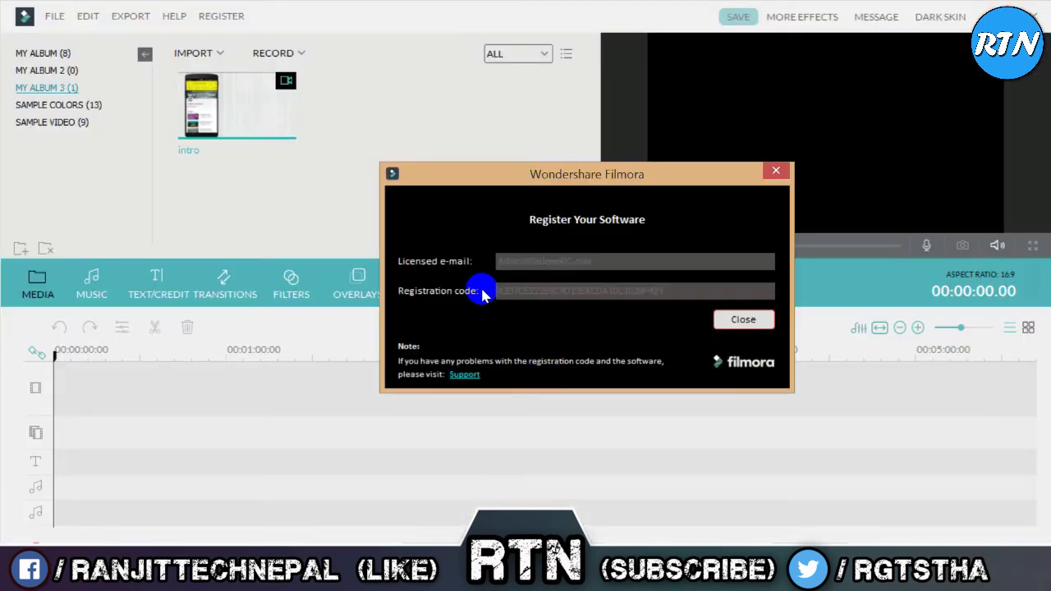
{"action": "left_click_drag", "start_coordinate": [498, 292], "coordinate": [595, 298]}
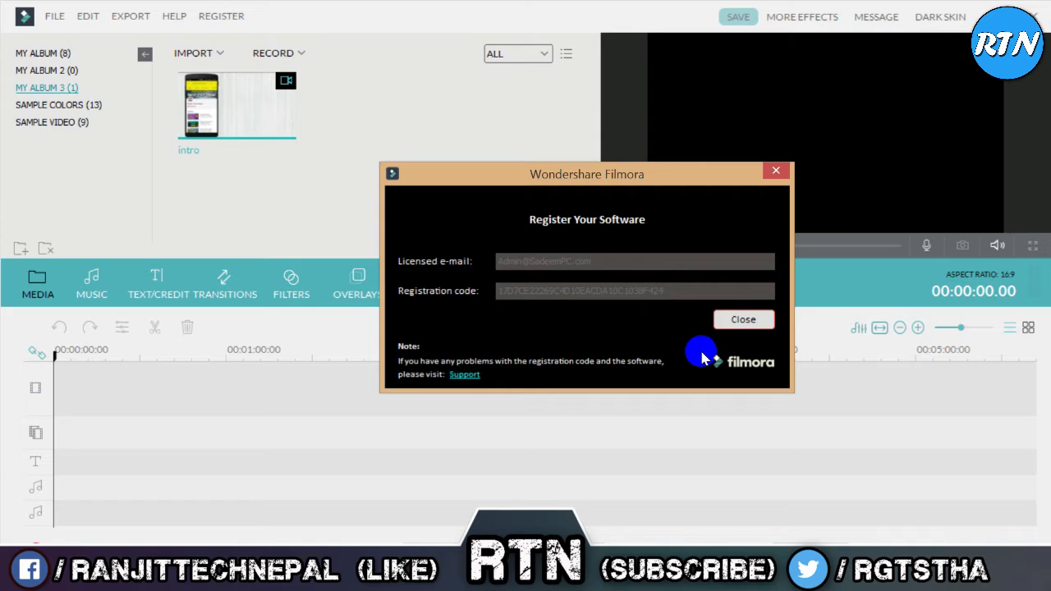
- Close Filmora along with its registration dialog, and close key.txt in Notepad
{"action": "left_click", "coordinate": [776, 173]}
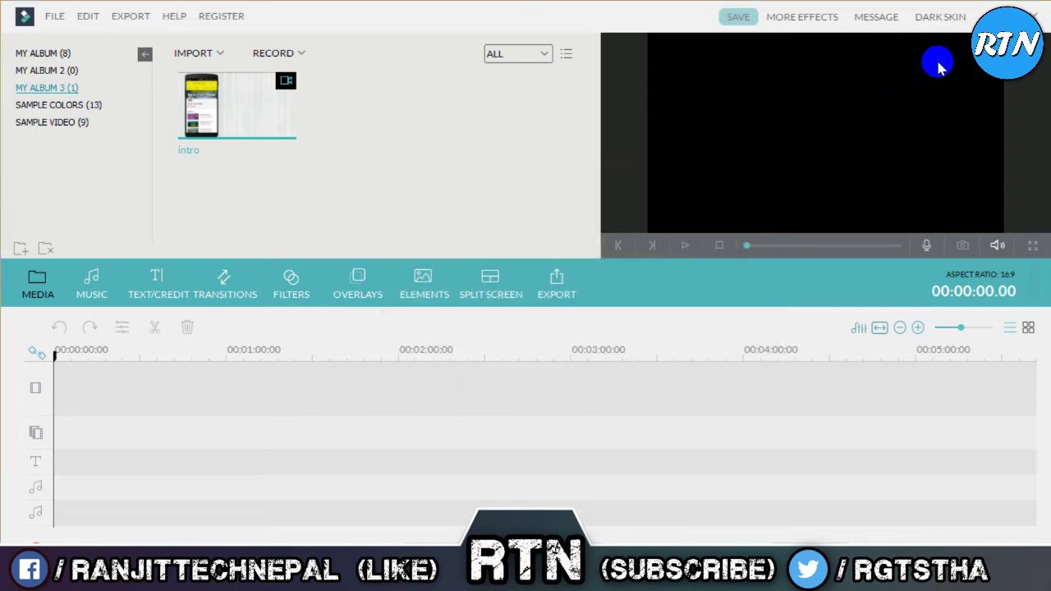
{"action": "left_click", "coordinate": [1033, 15]}
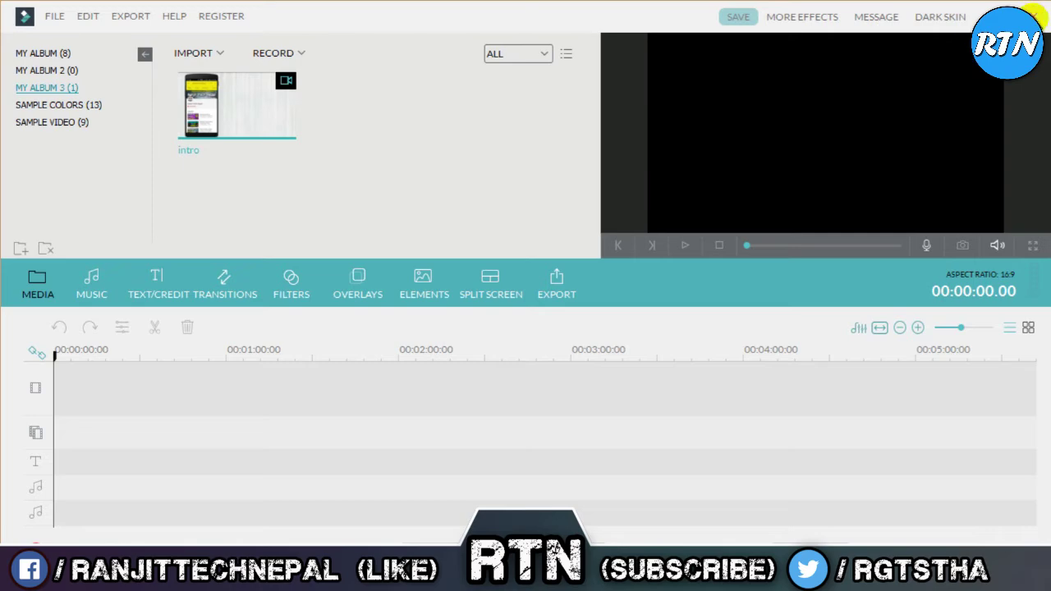
{"action": "left_click", "coordinate": [1033, 16]}
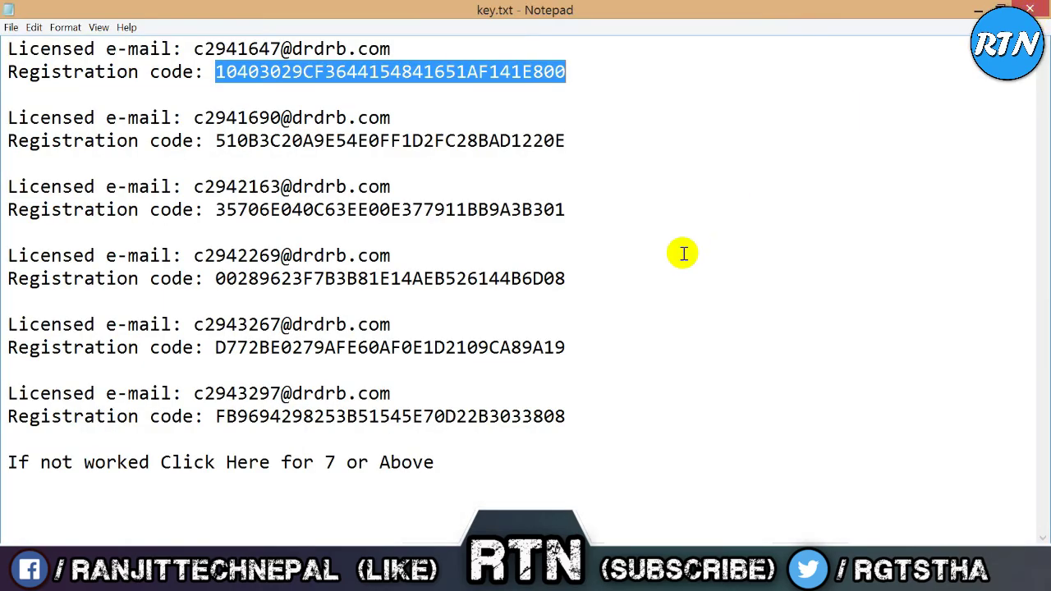
{"action": "left_click", "coordinate": [664, 326]}
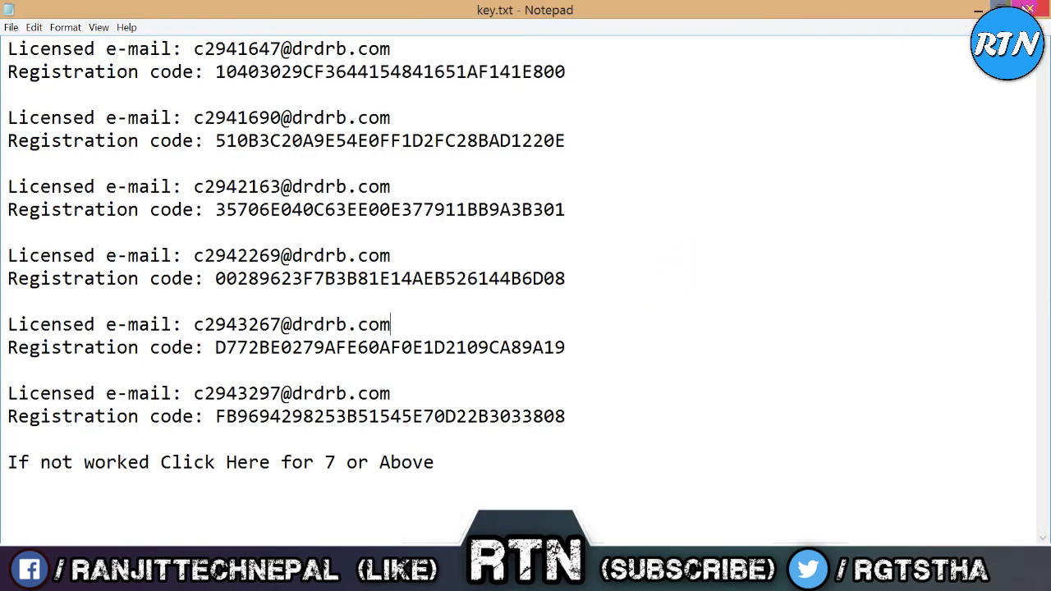
{"action": "left_click", "coordinate": [1028, 9]}
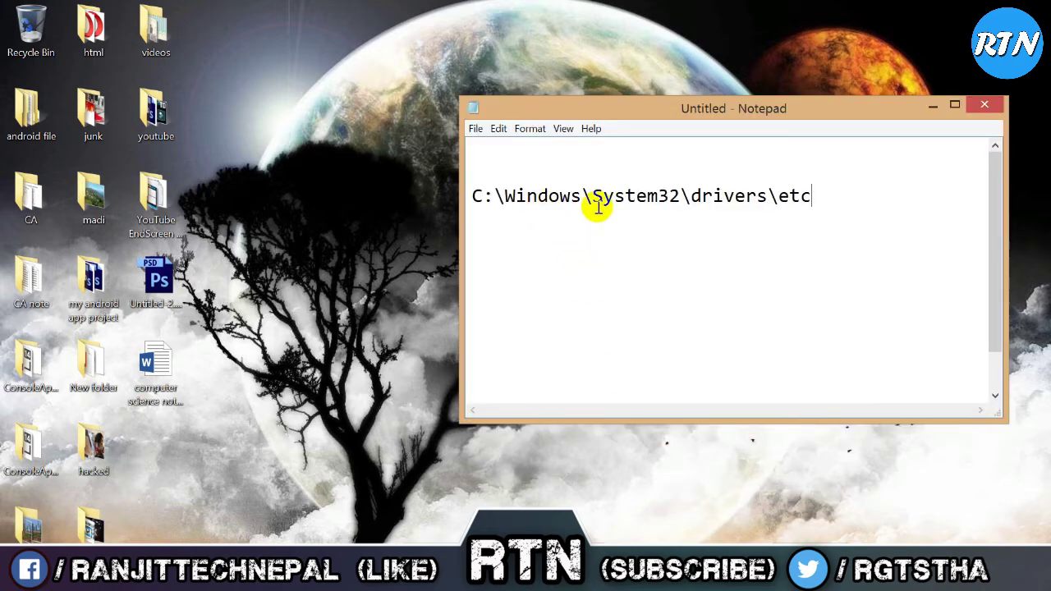
- Copy the path C:\Windows\System32\drivers\etc from the untitled note and clear the selection
{"action": "left_click_drag", "start_coordinate": [817, 194], "coordinate": [475, 195]}
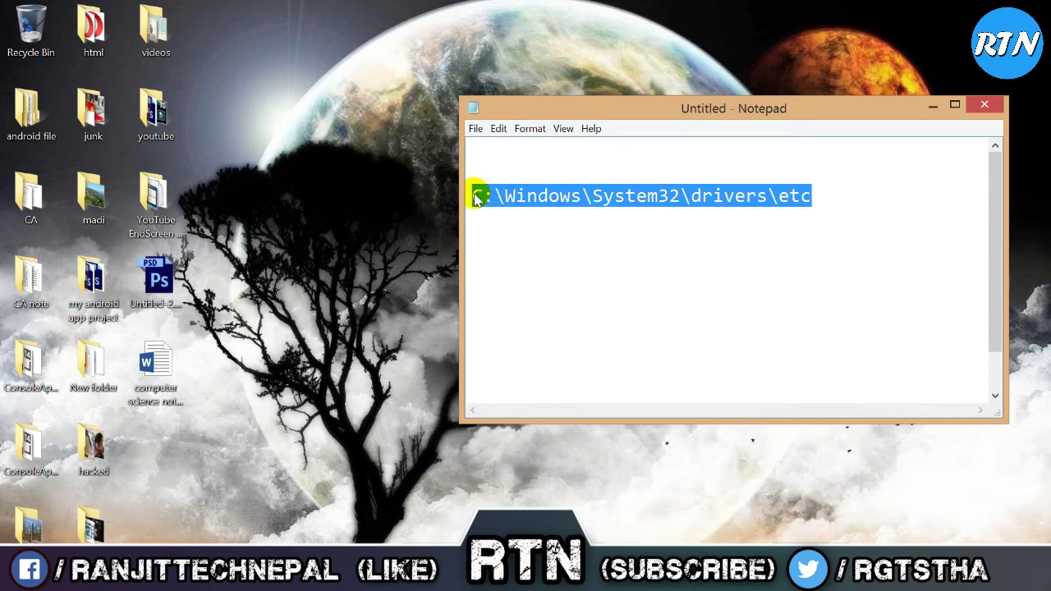
{"action": "right_click", "coordinate": [475, 196]}
{"action": "left_click", "coordinate": [382, 242]}
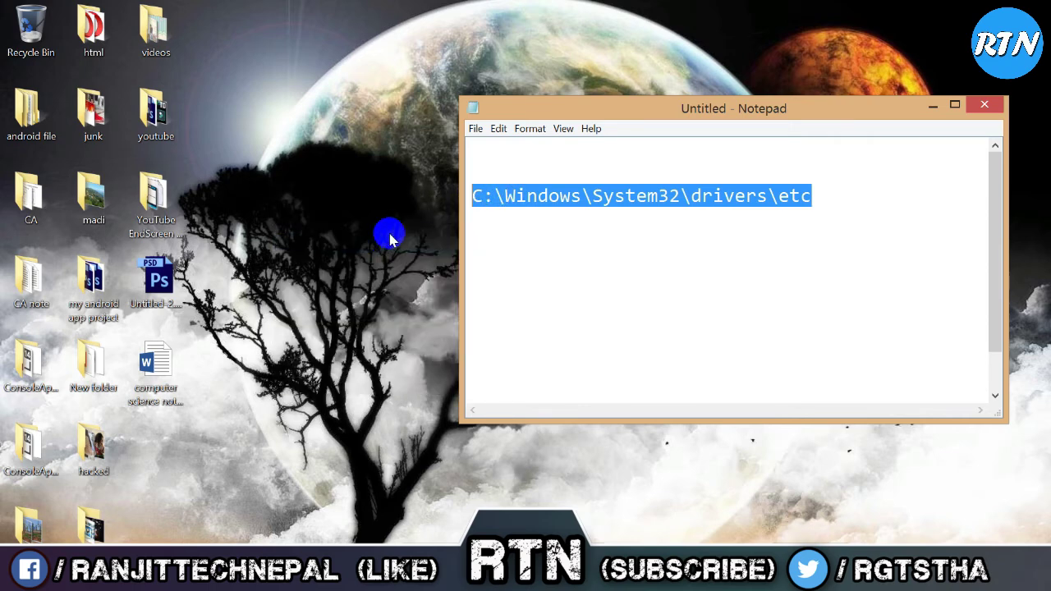
{"action": "left_click", "coordinate": [565, 204]}
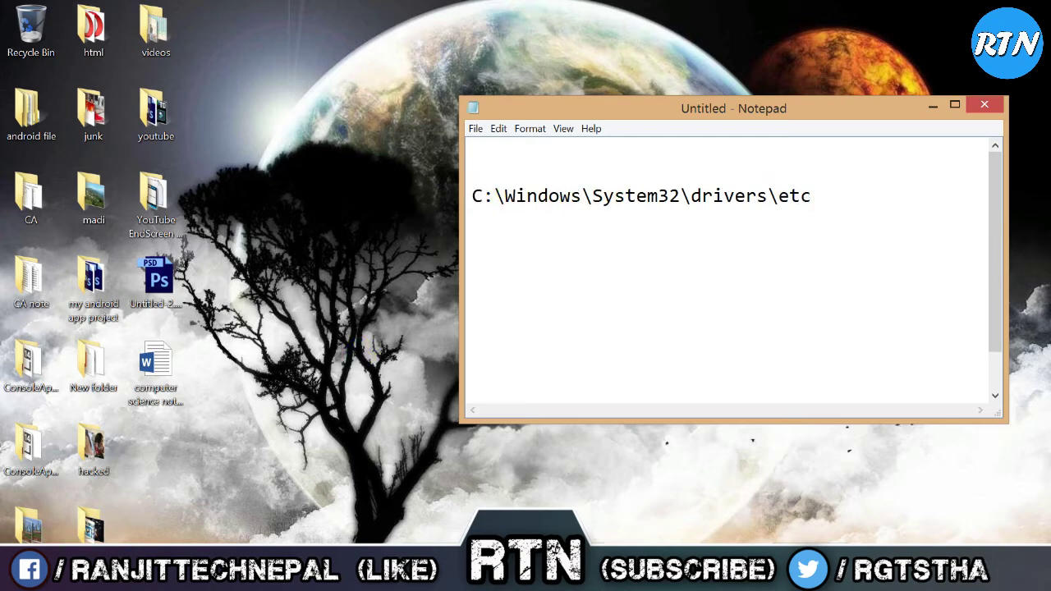
- Open File Explorer and copy the path C:\Windows\System32\drivers\etc from the untitled Notepad note
{"action": "key", "text": "super+e"}
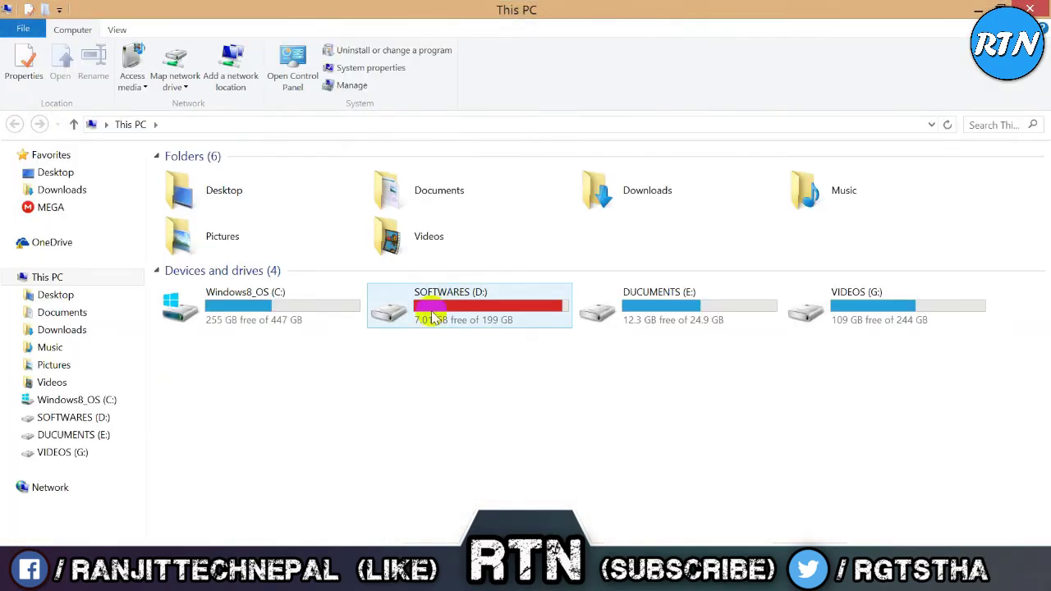
{"action": "key", "text": "alt+Tab"}
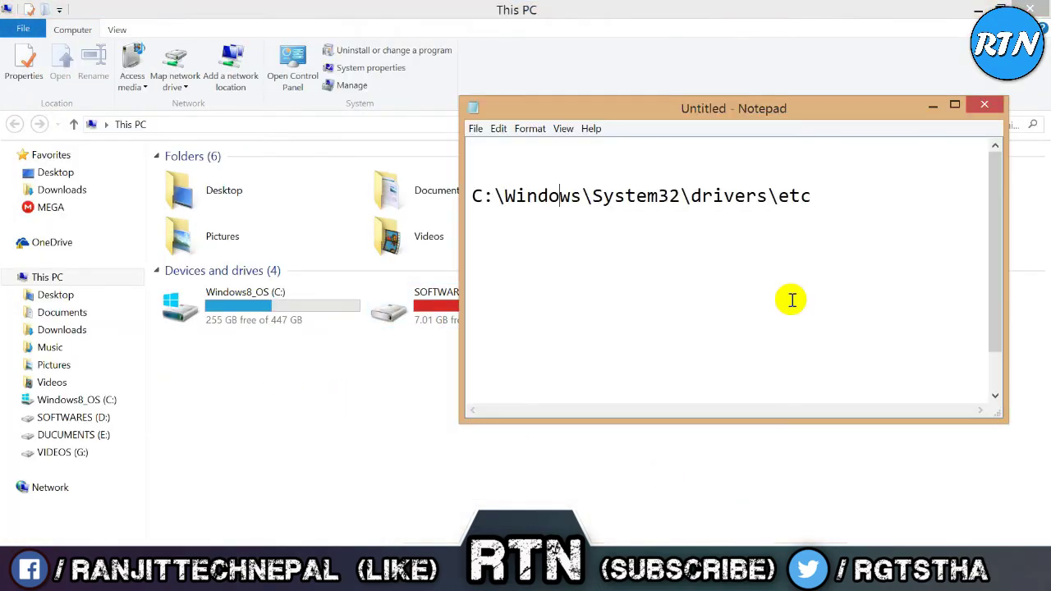
{"action": "left_click_drag", "start_coordinate": [813, 196], "coordinate": [475, 184]}
{"action": "right_click", "coordinate": [476, 184]}
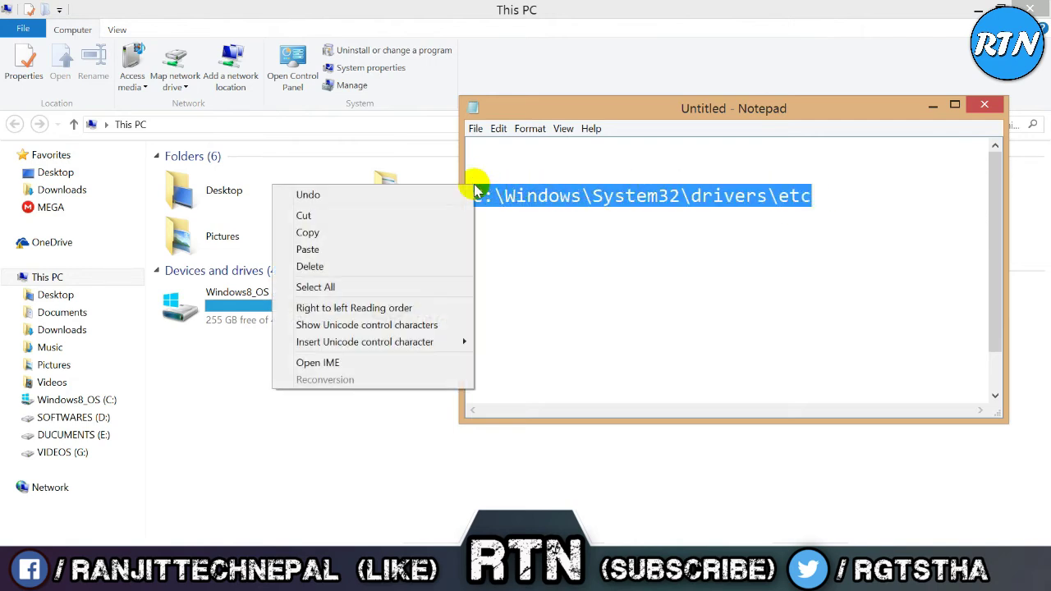
{"action": "left_click", "coordinate": [400, 230]}
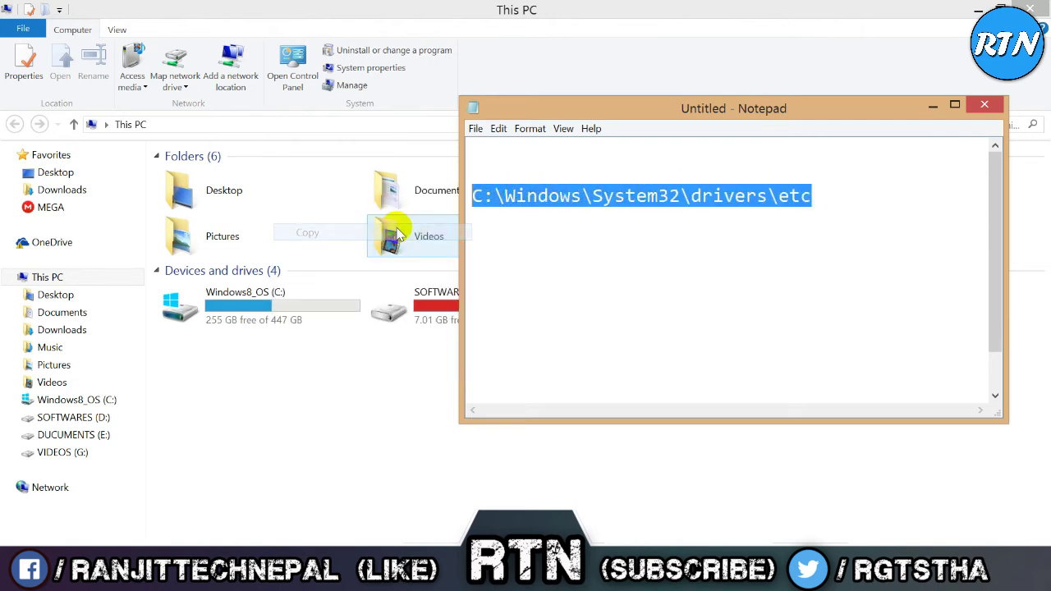
- Go to the folder C:\Windows\System32\drivers\etc in File Explorer using the copied path
{"action": "left_click", "coordinate": [300, 408]}
{"action": "left_click", "coordinate": [282, 123]}
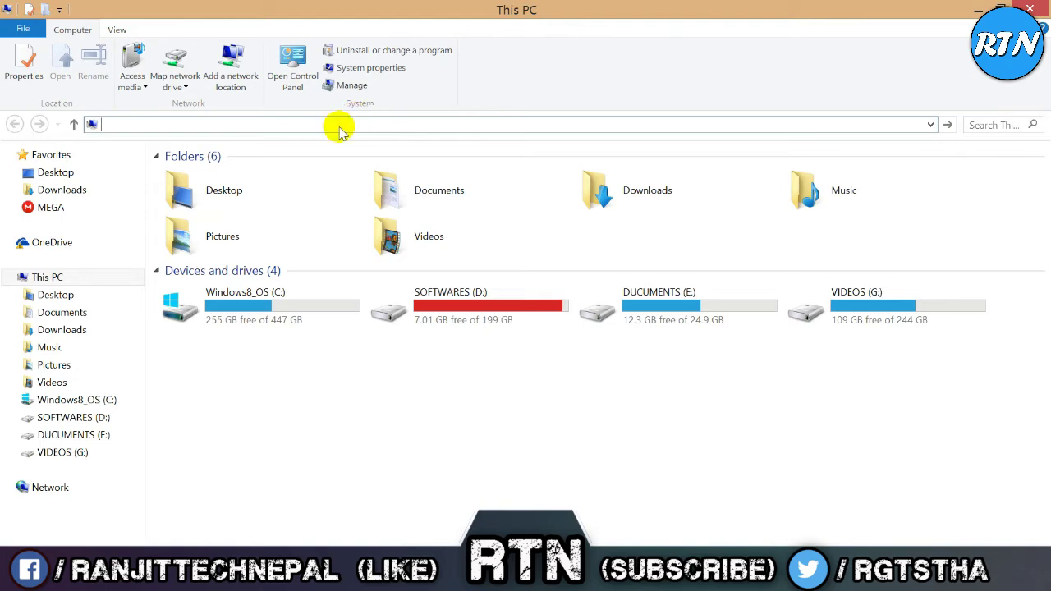
{"action": "key", "text": "ctrl+v"}
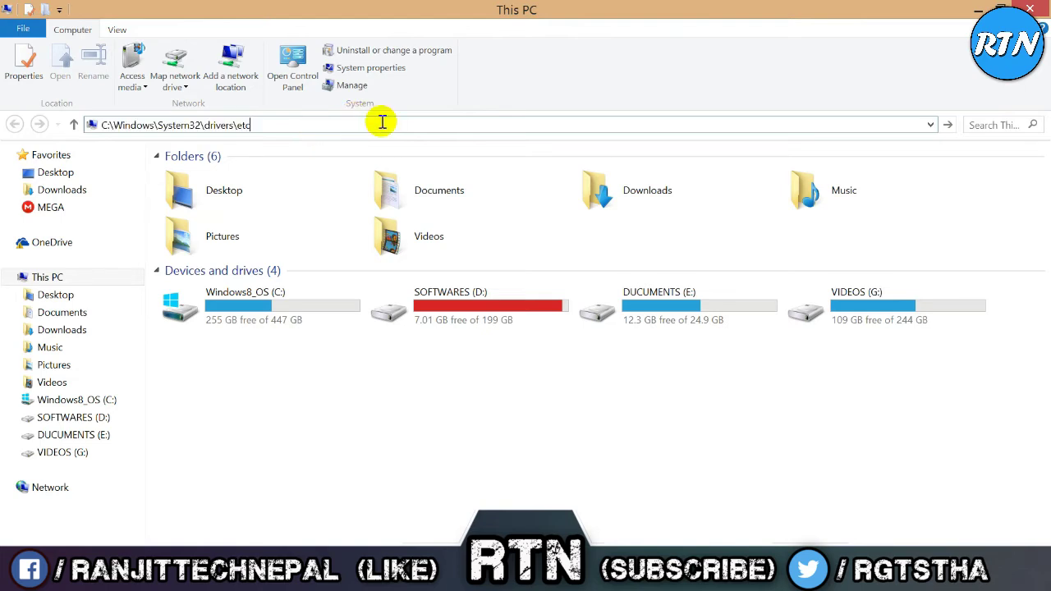
{"action": "key", "text": "Return"}
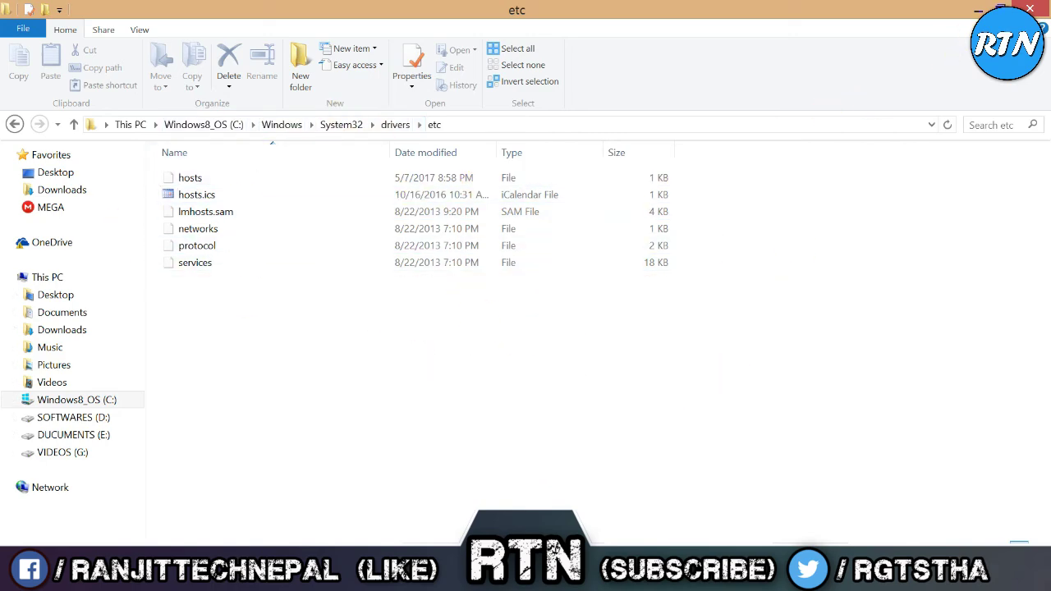
- Restore the etc folder window to a smaller size near the desktop's upper-left corner and minimize the untitled note, keeping it open
{"action": "left_click", "coordinate": [1001, 10]}
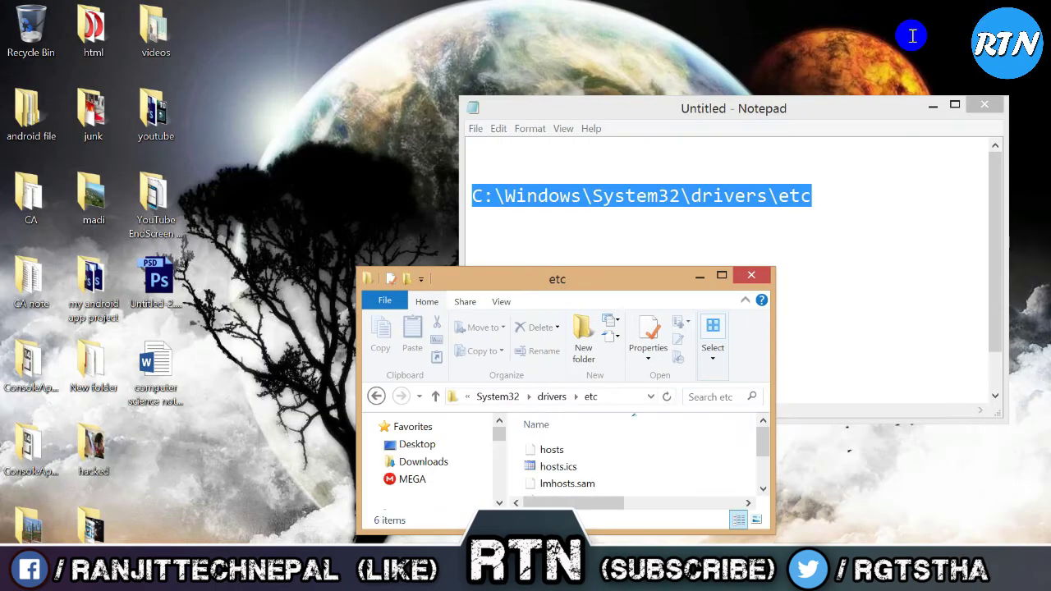
{"action": "left_click", "coordinate": [985, 107]}
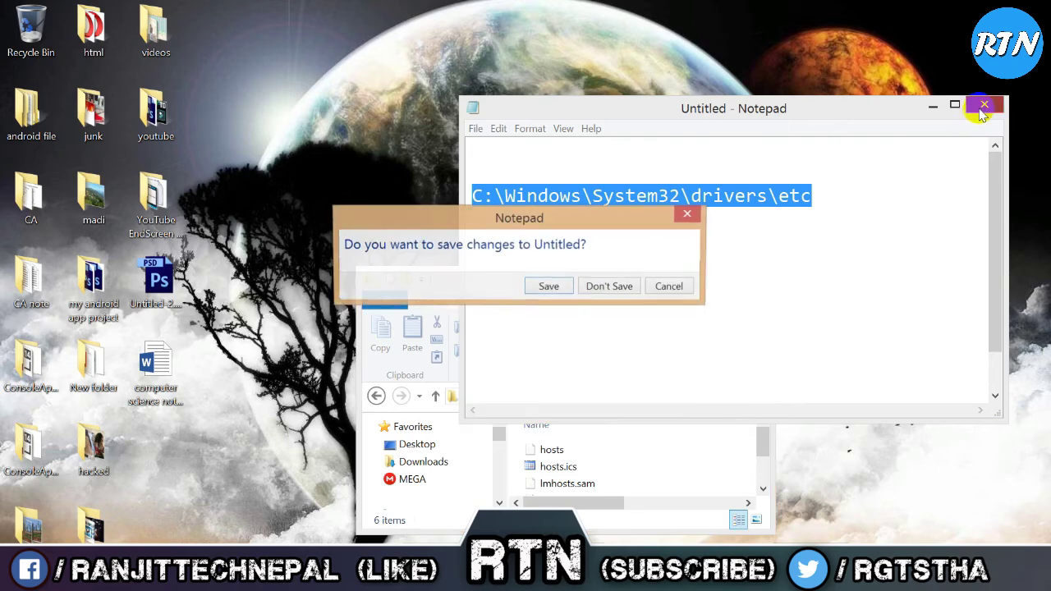
{"action": "left_click", "coordinate": [668, 284]}
{"action": "left_click", "coordinate": [434, 279]}
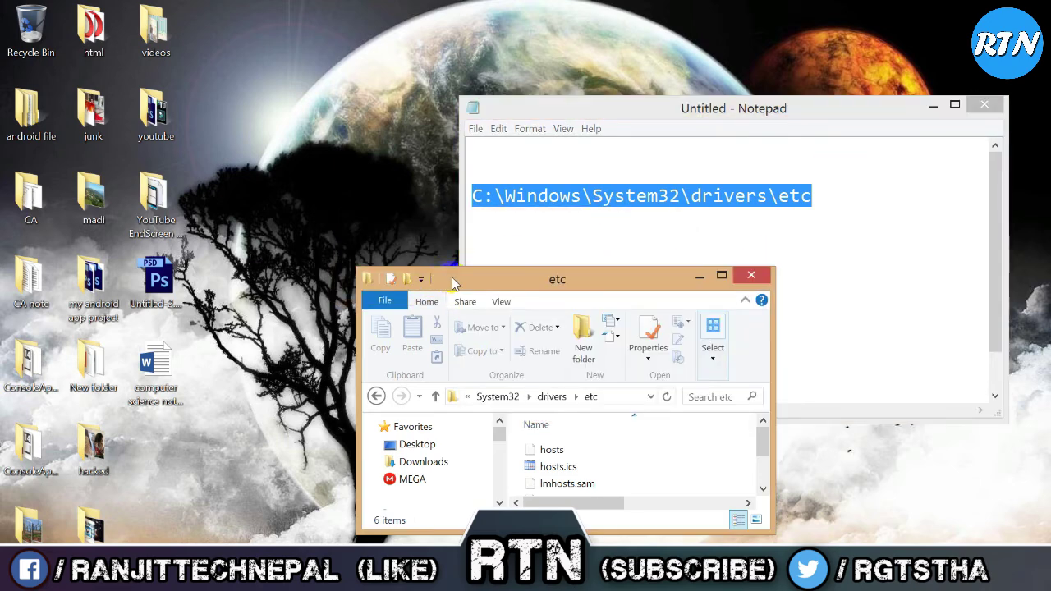
{"action": "left_click_drag", "start_coordinate": [472, 269], "coordinate": [210, 81]}
{"action": "left_click", "coordinate": [932, 105]}
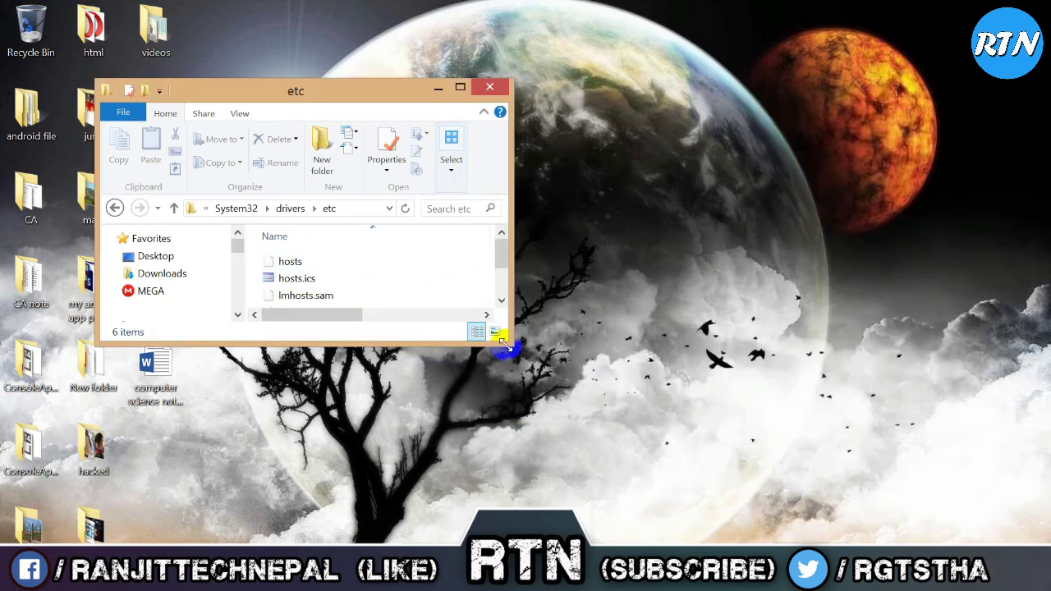
- Enlarge the etc folder window and move the hosts file from it to an empty area of the desktop
{"action": "left_click_drag", "start_coordinate": [508, 345], "coordinate": [636, 587]}
{"action": "key", "text": "super+shift+Up"}
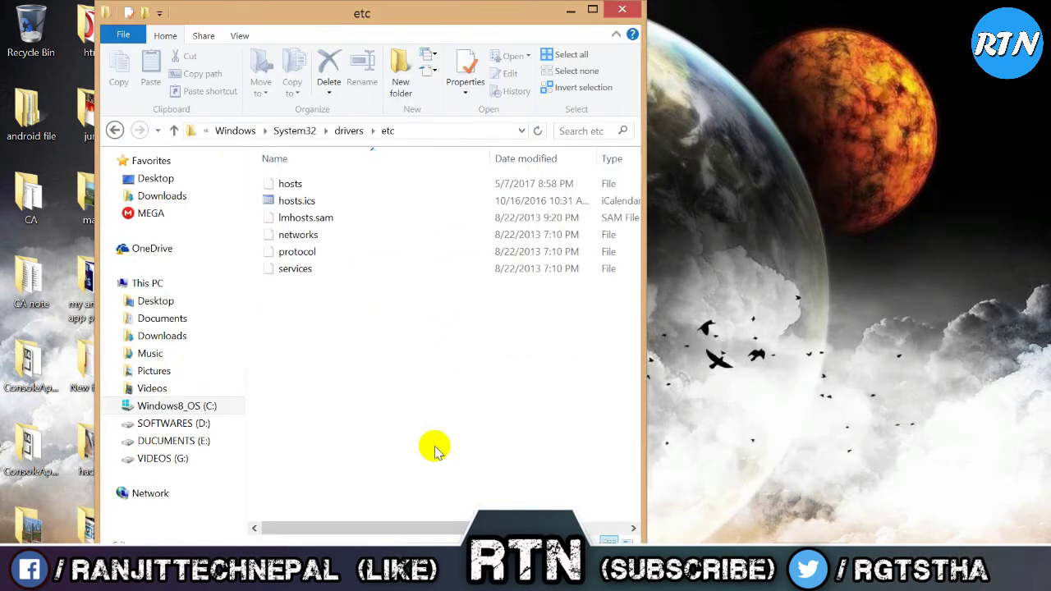
{"action": "left_click", "coordinate": [339, 184]}
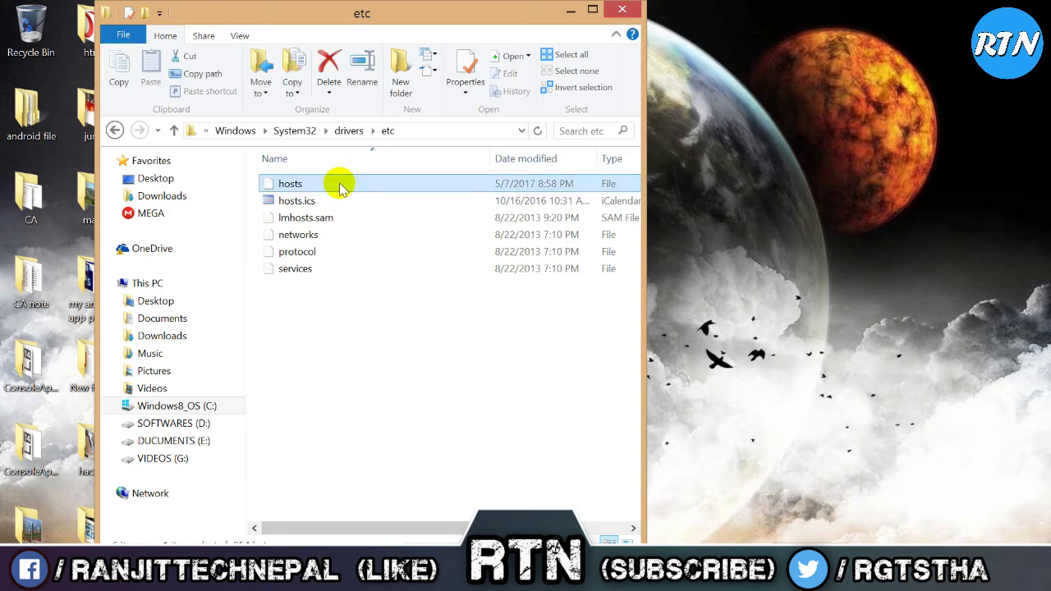
{"action": "left_click_drag", "start_coordinate": [341, 188], "coordinate": [844, 230]}
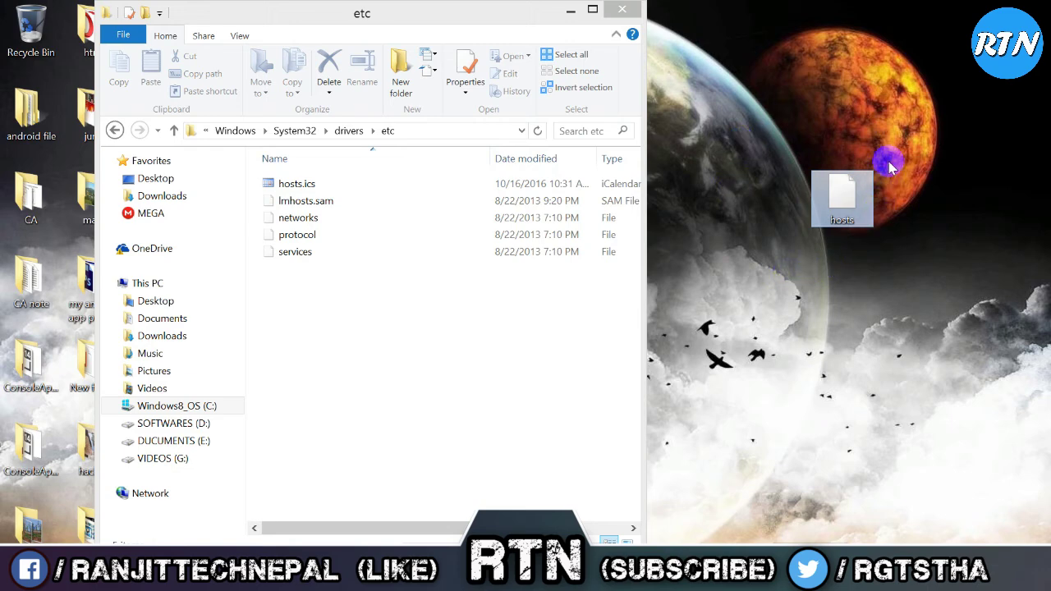
- Open the hosts file on the desktop with Notepad and go to the last entries of its text
{"action": "left_click", "coordinate": [854, 204]}
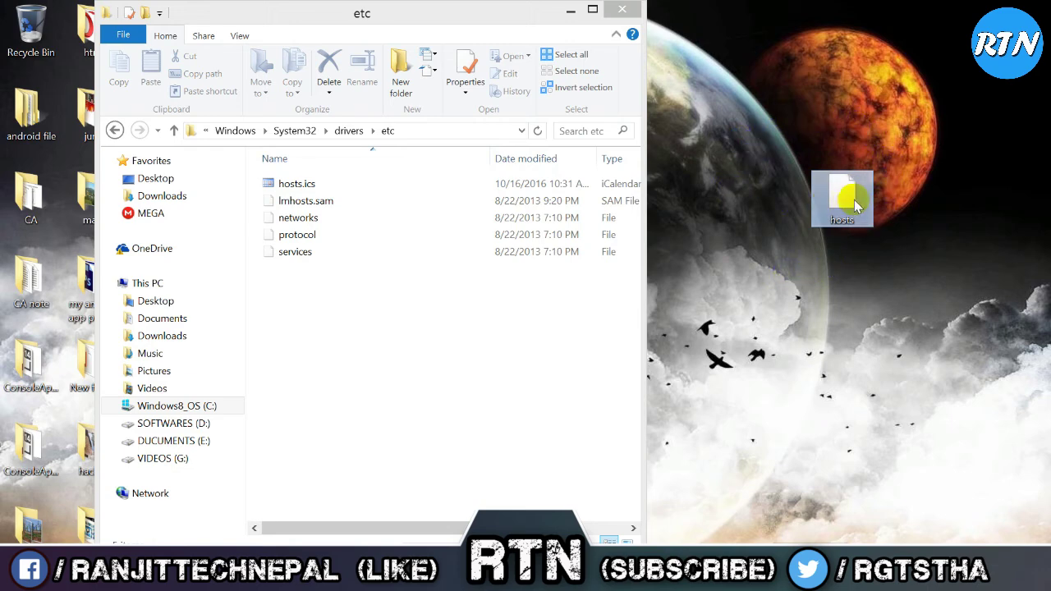
{"action": "double_click", "coordinate": [854, 204]}
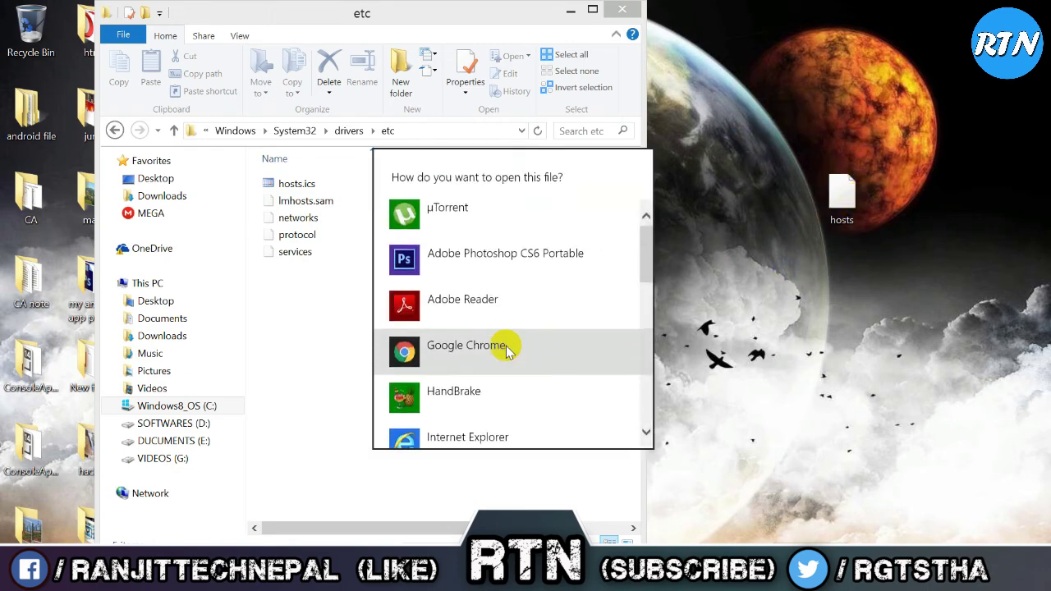
{"action": "scroll", "coordinate": [505, 349], "scroll_direction": "down", "scroll_amount": 5}
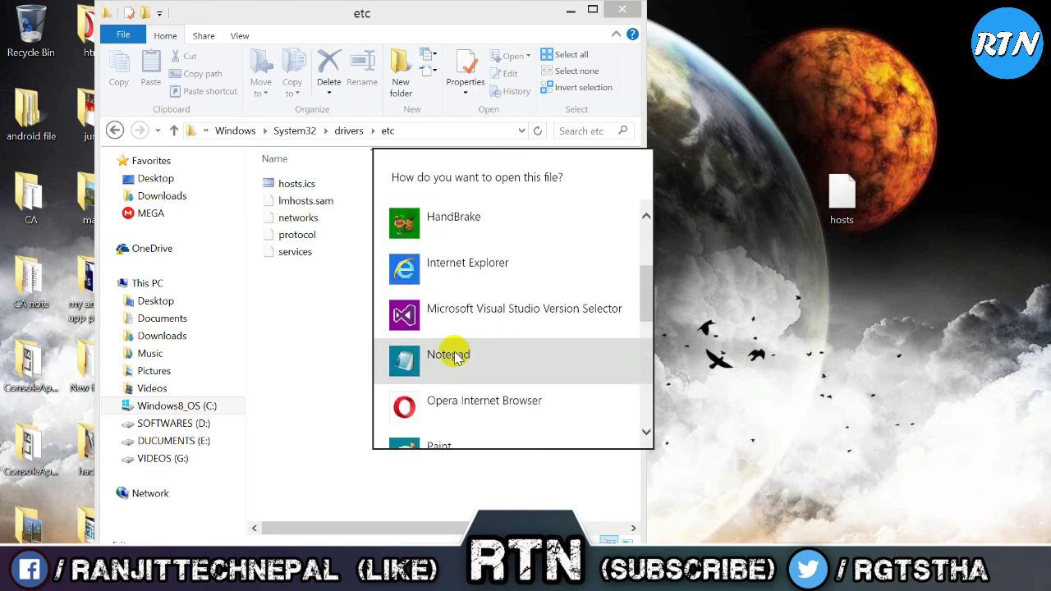
{"action": "left_click", "coordinate": [521, 356]}
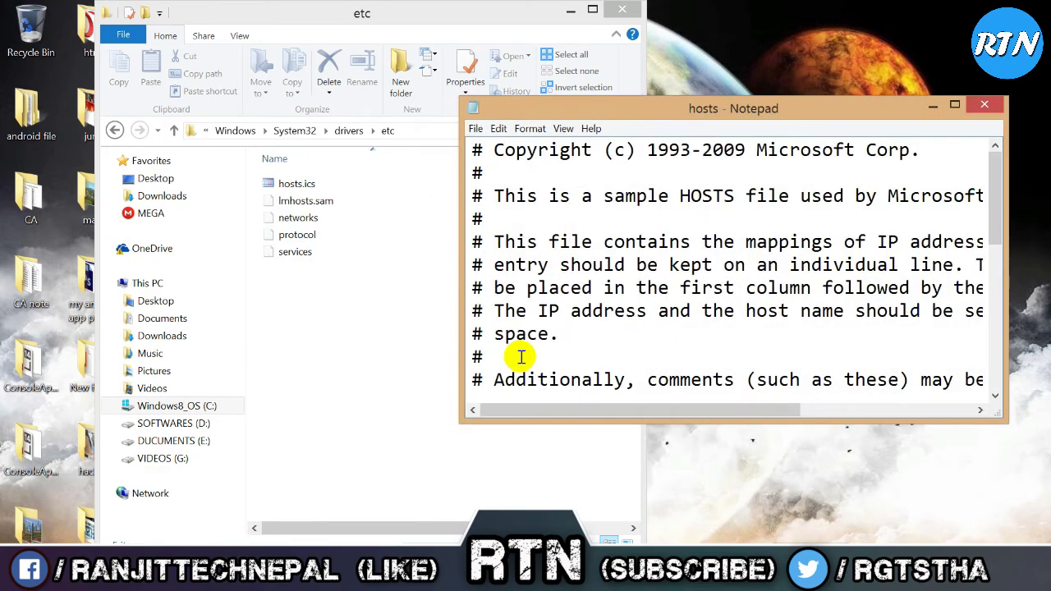
{"action": "left_click_drag", "start_coordinate": [996, 226], "coordinate": [1009, 383]}
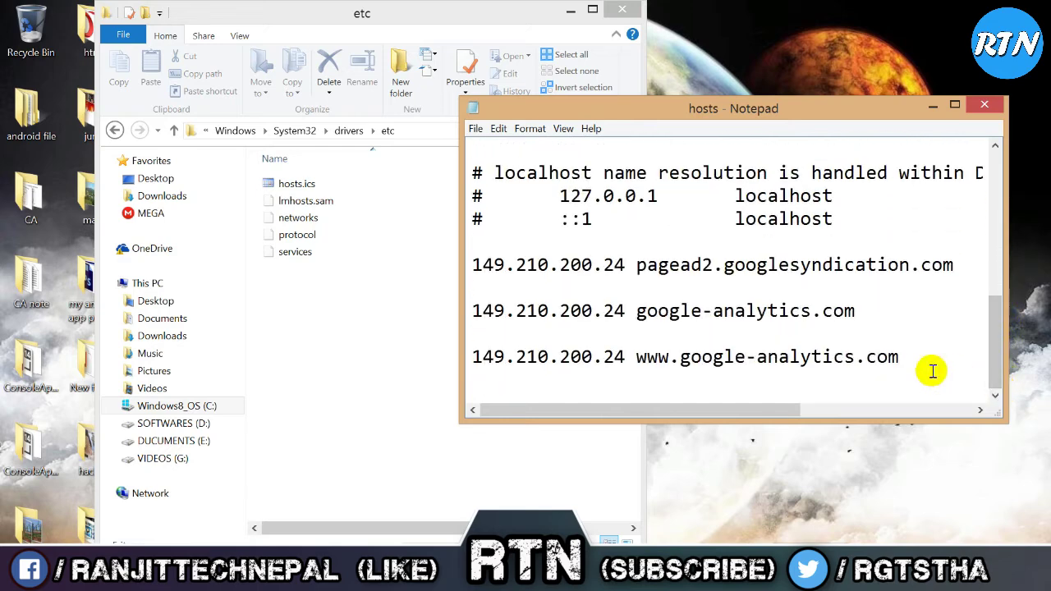
- Copy the line 127.0.0.1 platform.wondershare.com from the untitled note and minimize that note
{"action": "mouse_move", "coordinate": [747, 567]}
{"action": "left_click", "coordinate": [682, 489]}
{"action": "left_click_drag", "start_coordinate": [846, 380], "coordinate": [477, 378]}
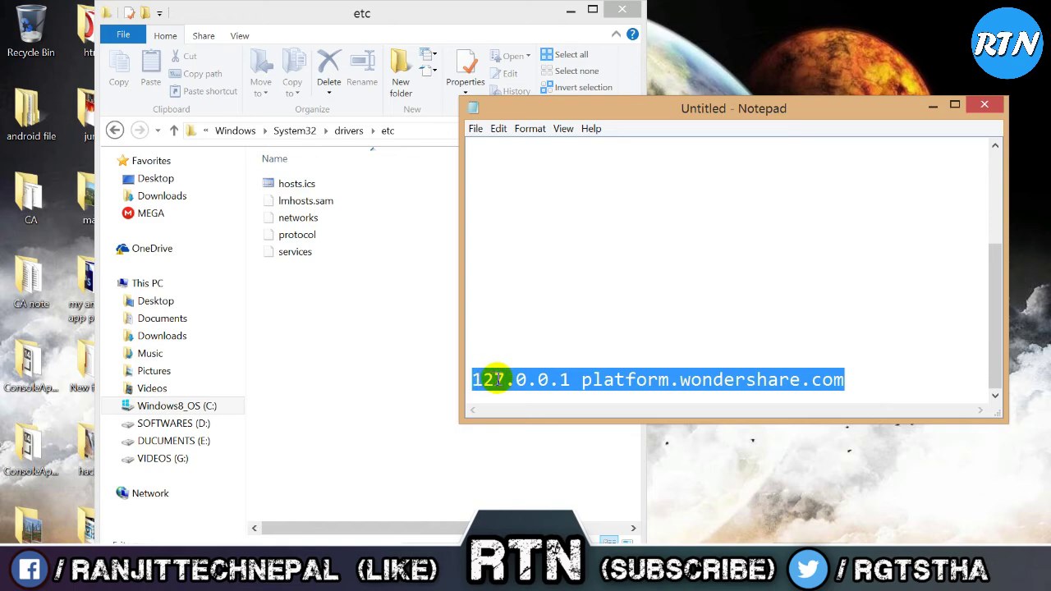
{"action": "right_click", "coordinate": [550, 380]}
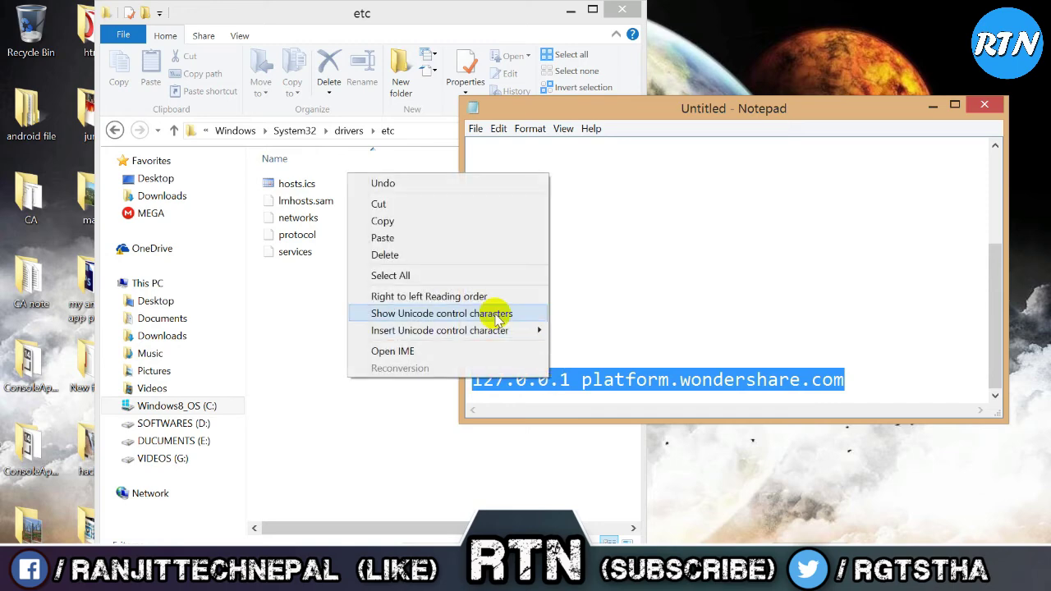
{"action": "left_click", "coordinate": [455, 222]}
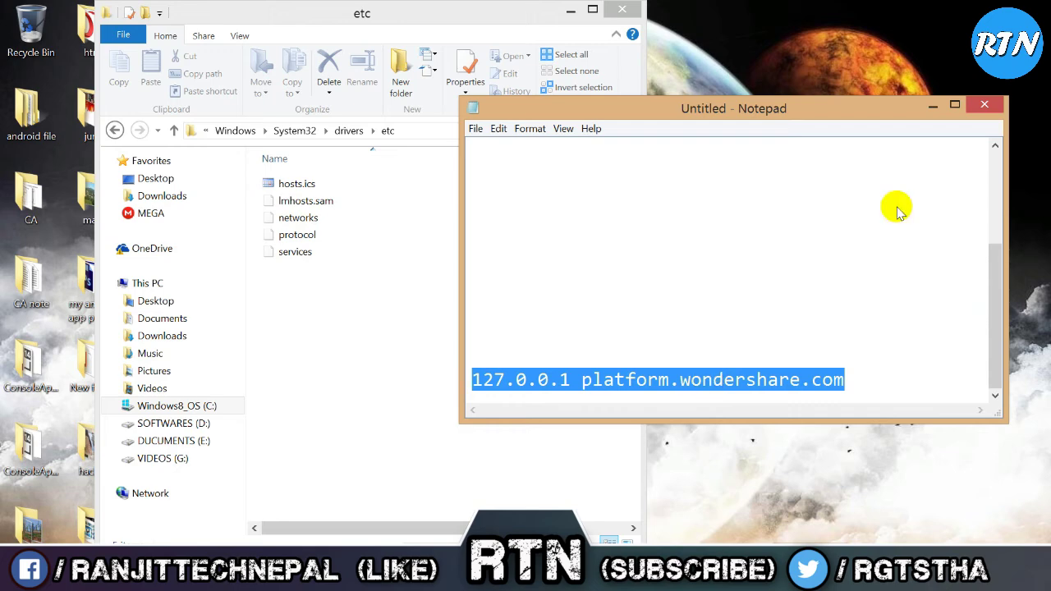
{"action": "left_click", "coordinate": [933, 106]}
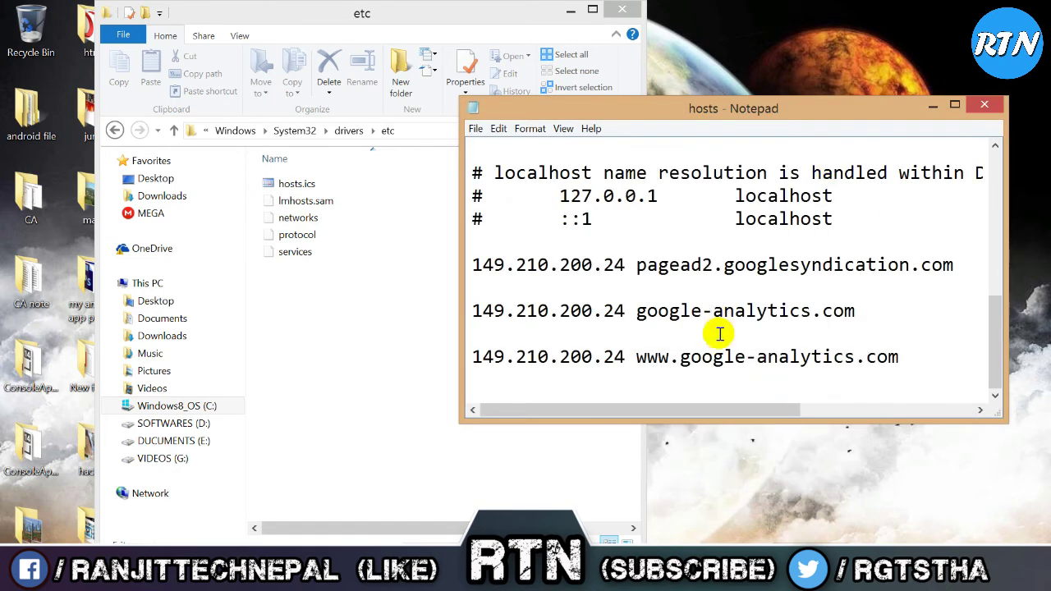
{"action": "left_click", "coordinate": [920, 358]}
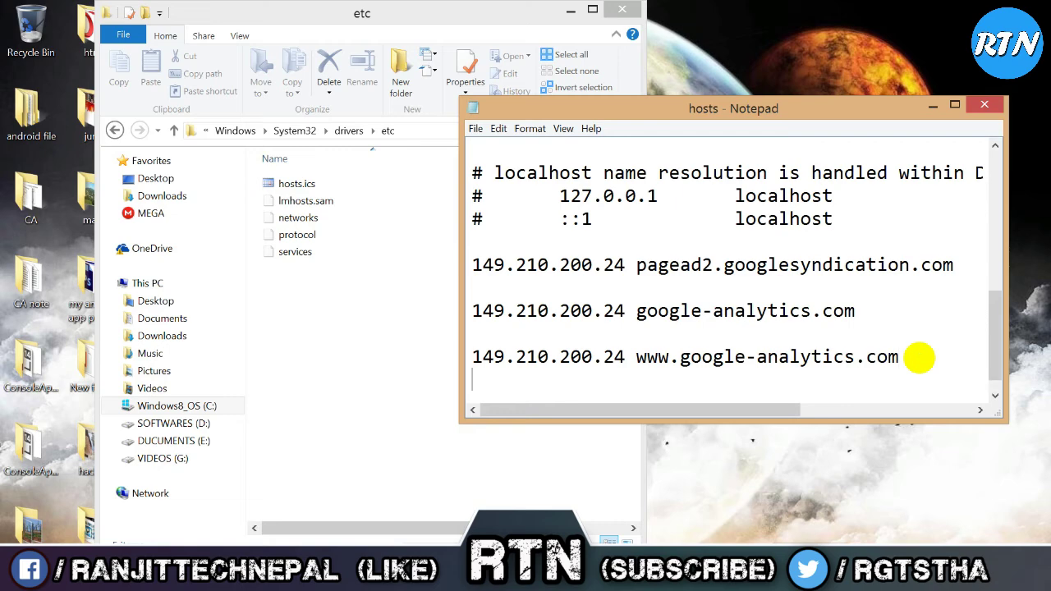
{"action": "right_click", "coordinate": [670, 383]}
{"action": "left_click", "coordinate": [505, 241]}
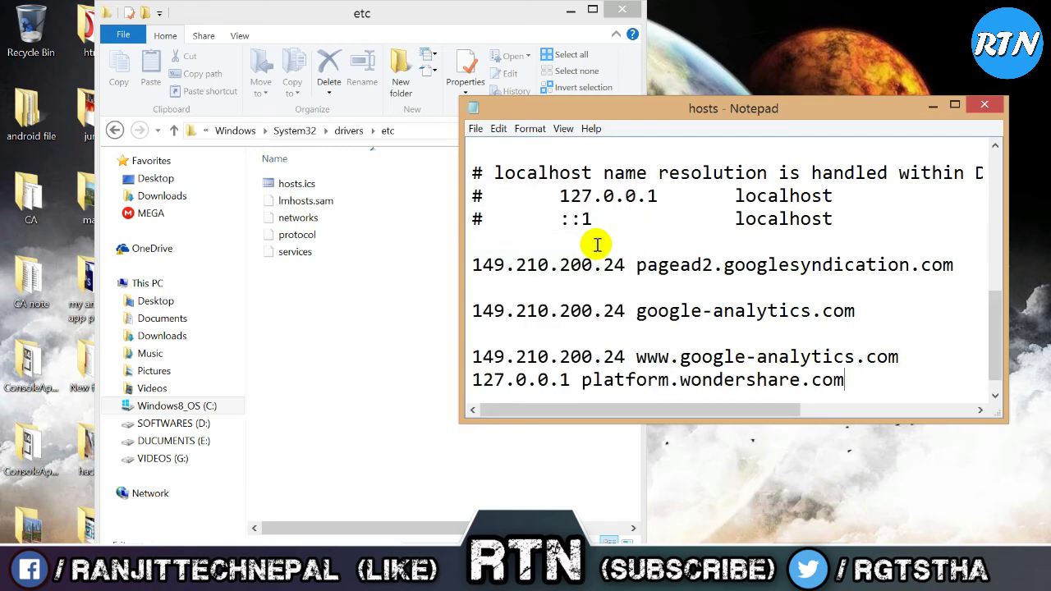
- Save the edited hosts file under its existing name and close its Notepad window
{"action": "left_click", "coordinate": [476, 130]}
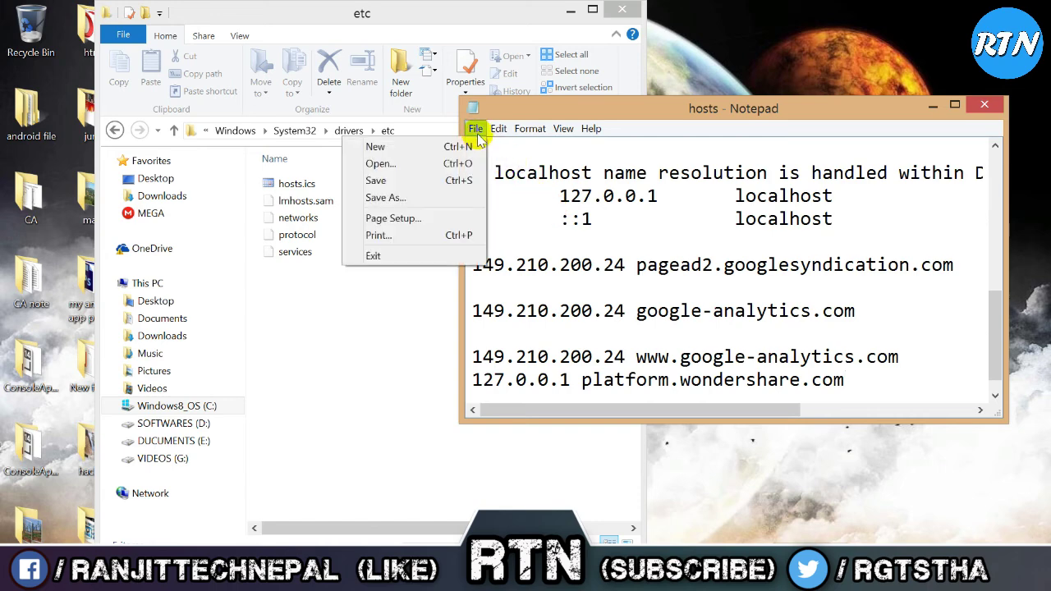
{"action": "left_click", "coordinate": [450, 186]}
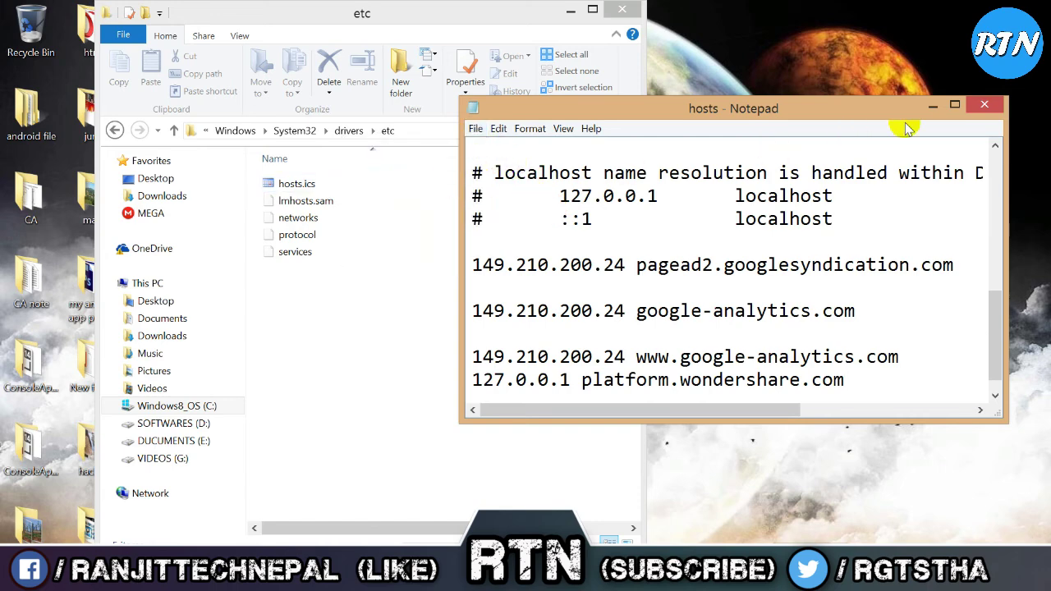
{"action": "left_click", "coordinate": [986, 109]}
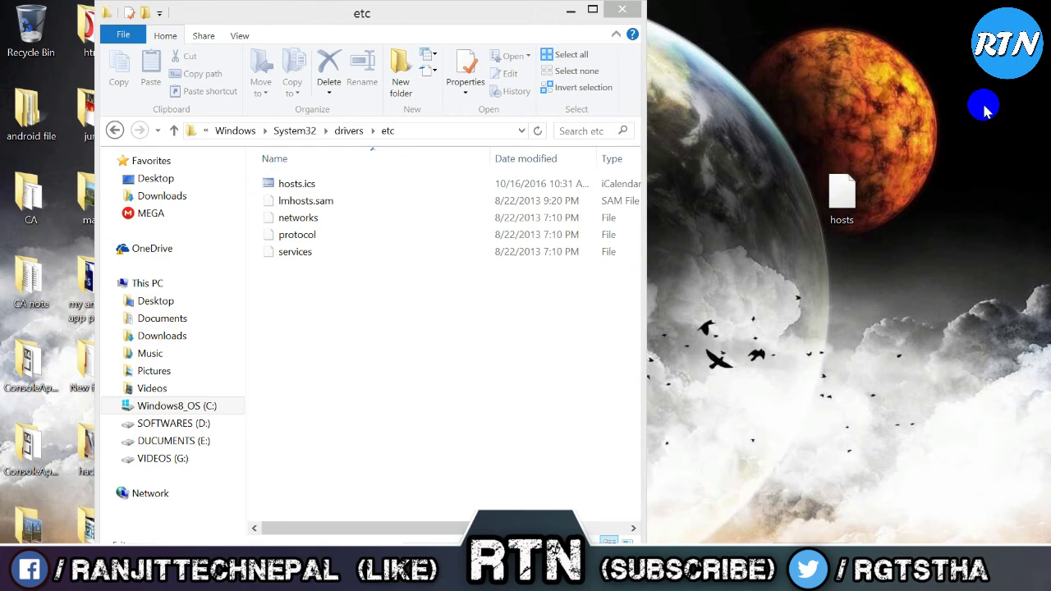
- Move the hosts file from the desktop back into the etc folder, granting administrator permission
{"action": "left_click", "coordinate": [842, 189]}
{"action": "left_click_drag", "start_coordinate": [842, 189], "coordinate": [298, 301]}
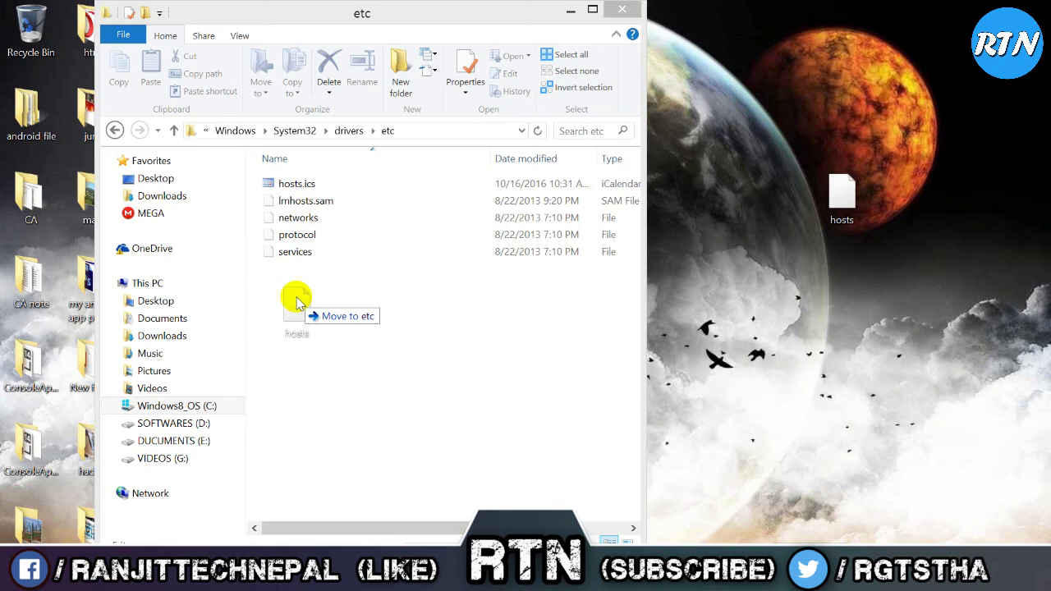
{"action": "left_click_drag", "start_coordinate": [297, 301], "coordinate": [297, 303]}
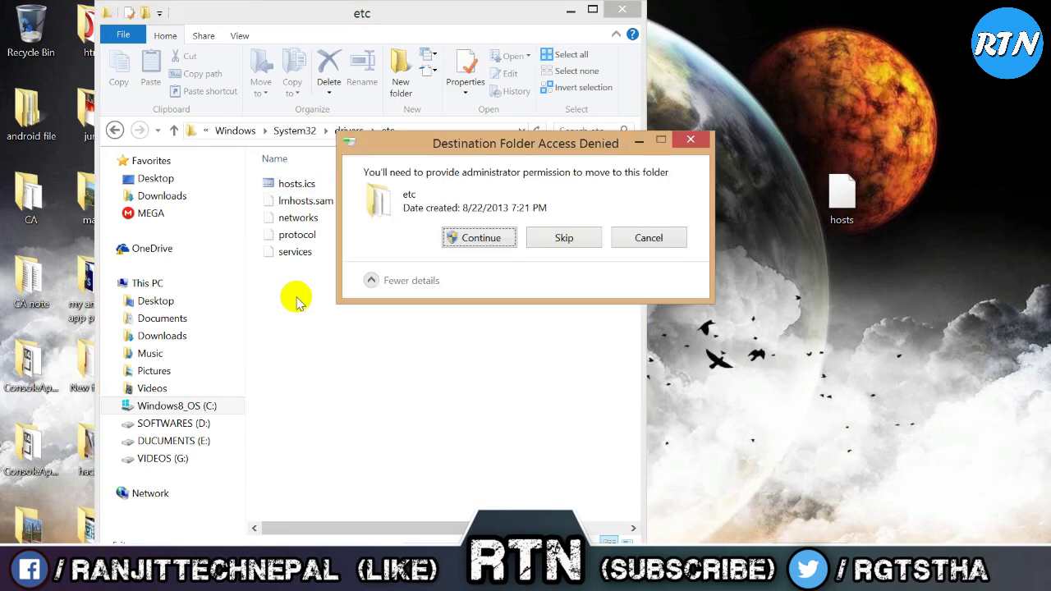
{"action": "left_click", "coordinate": [507, 238]}
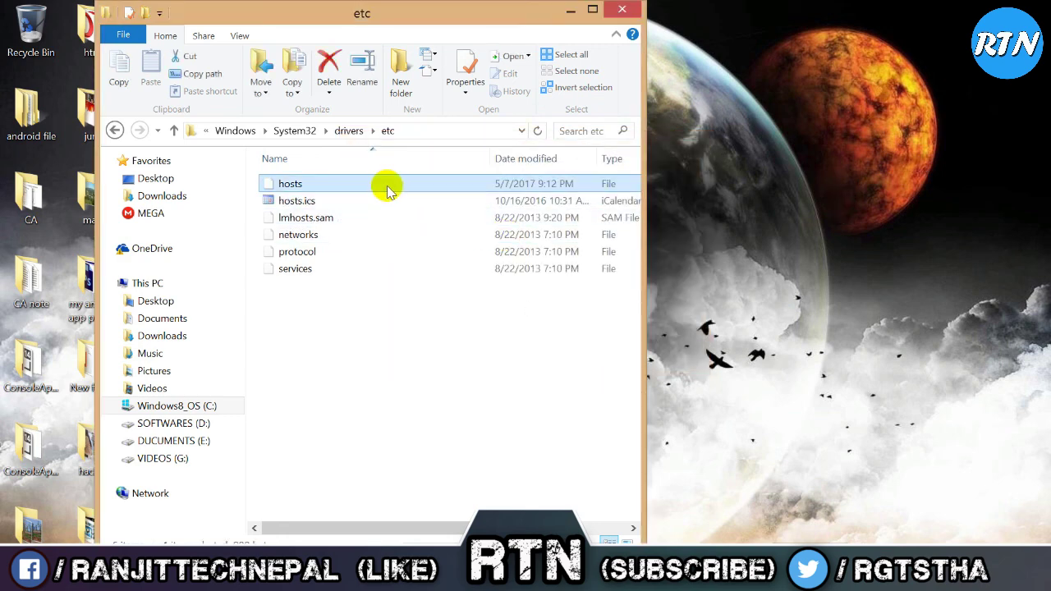
- Set the hosts file in the etc folder to Read-only in its properties and accept the change
{"action": "right_click", "coordinate": [389, 190]}
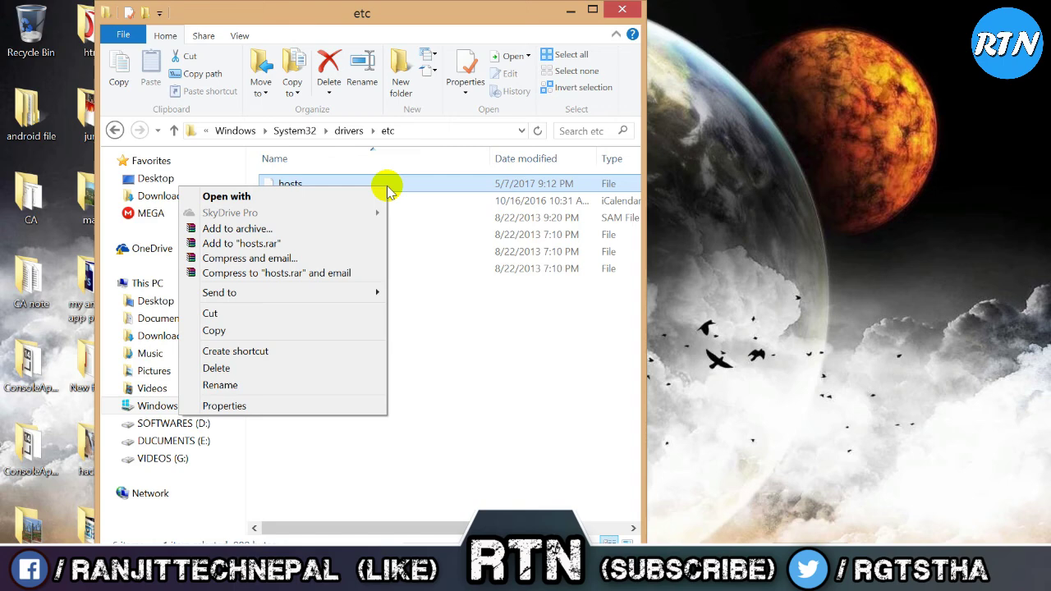
{"action": "left_click", "coordinate": [294, 408]}
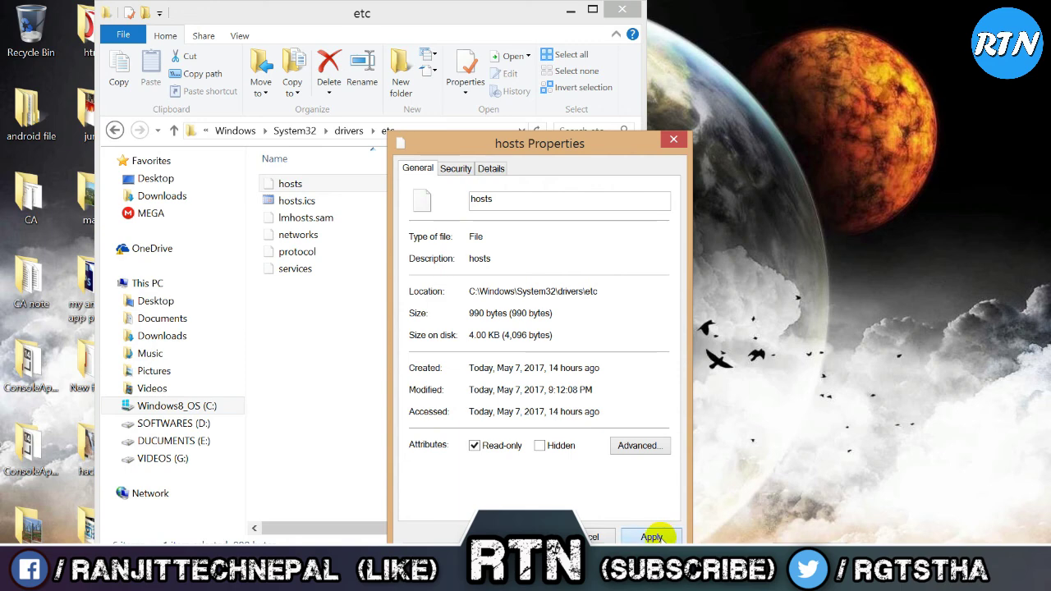
{"action": "left_click", "coordinate": [530, 537]}
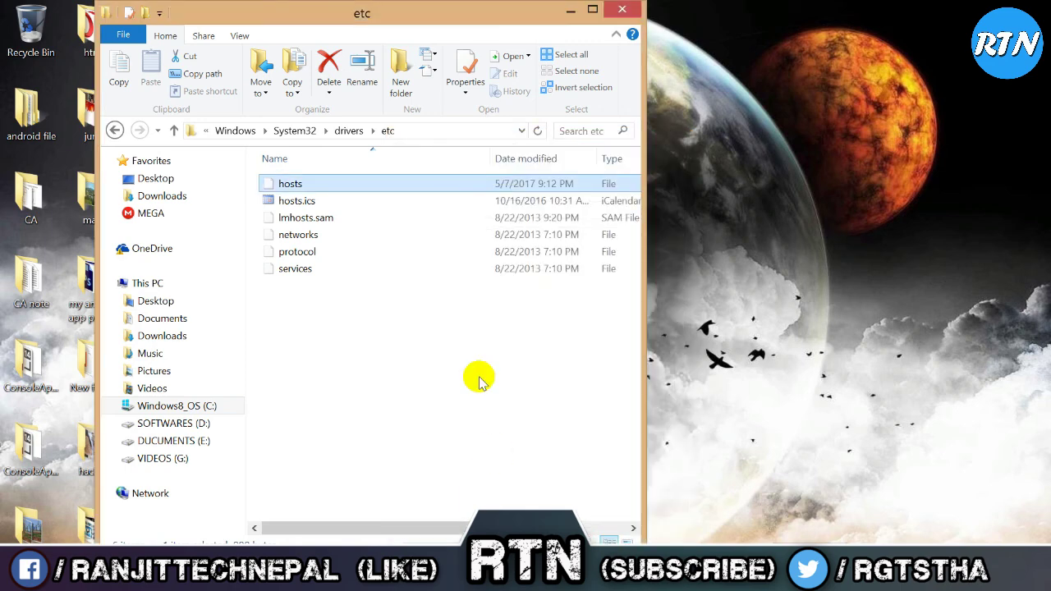